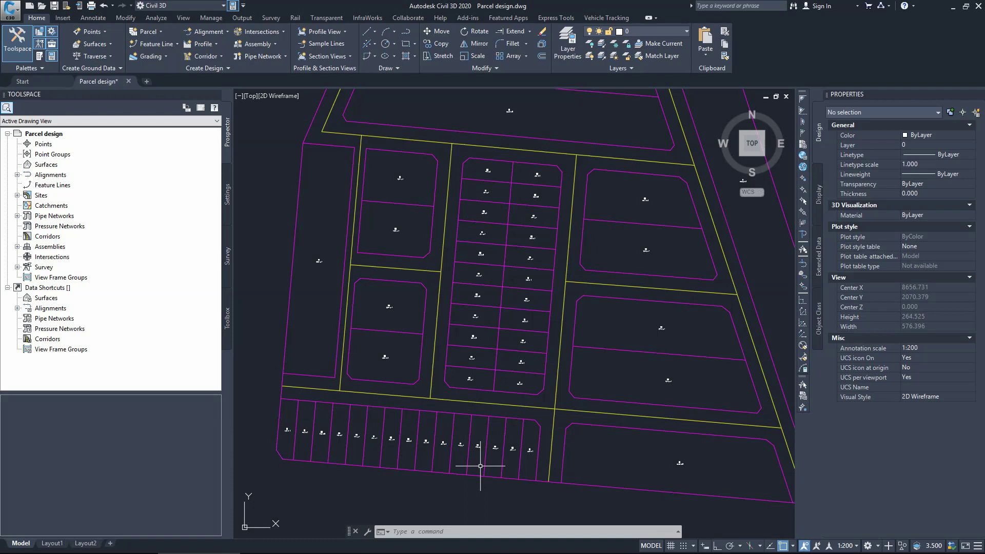
- Switch to the Land Title Standard Example PDF in Foxit Reader, view the plan's lot labels, and return to the Civil 3D drawing
mouse_move(246, 552)
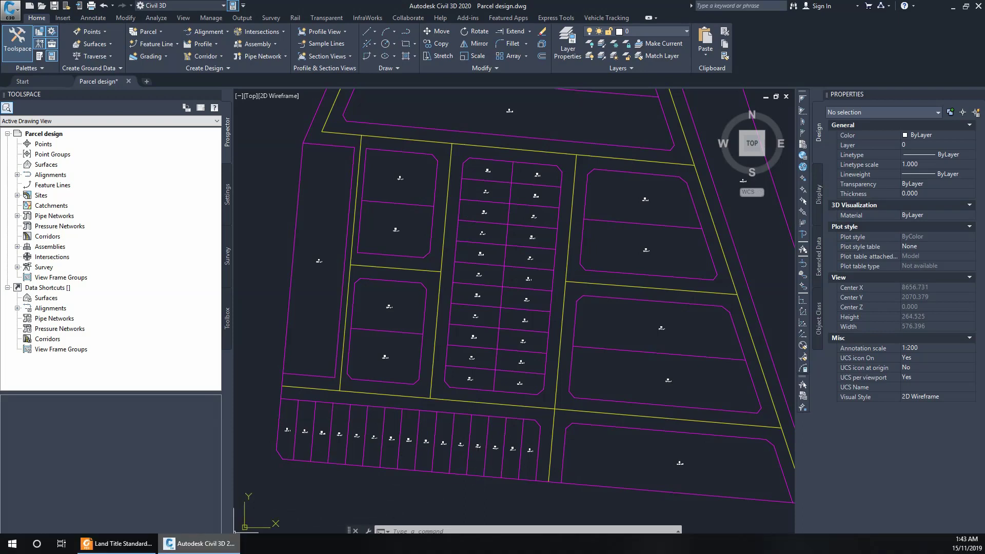
click(117, 543)
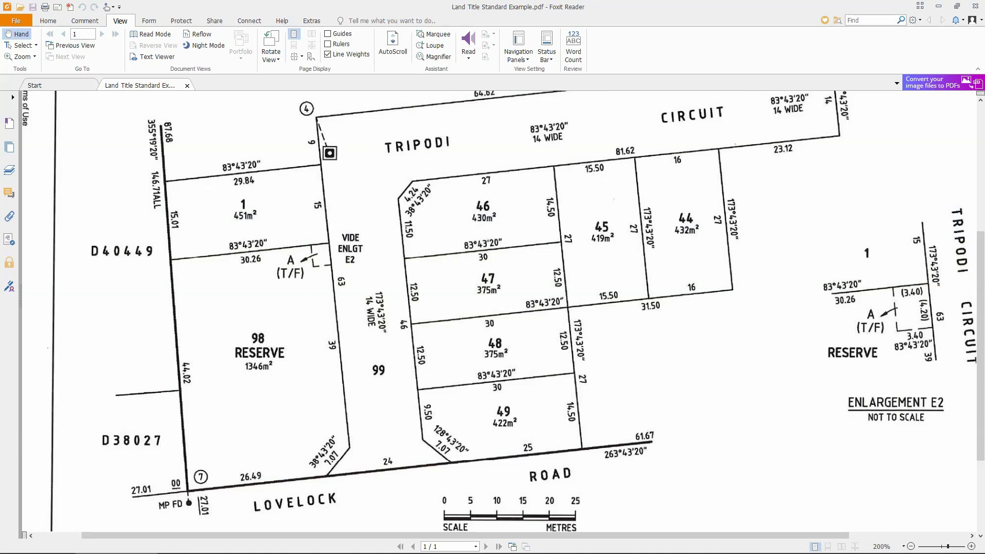
click(938, 6)
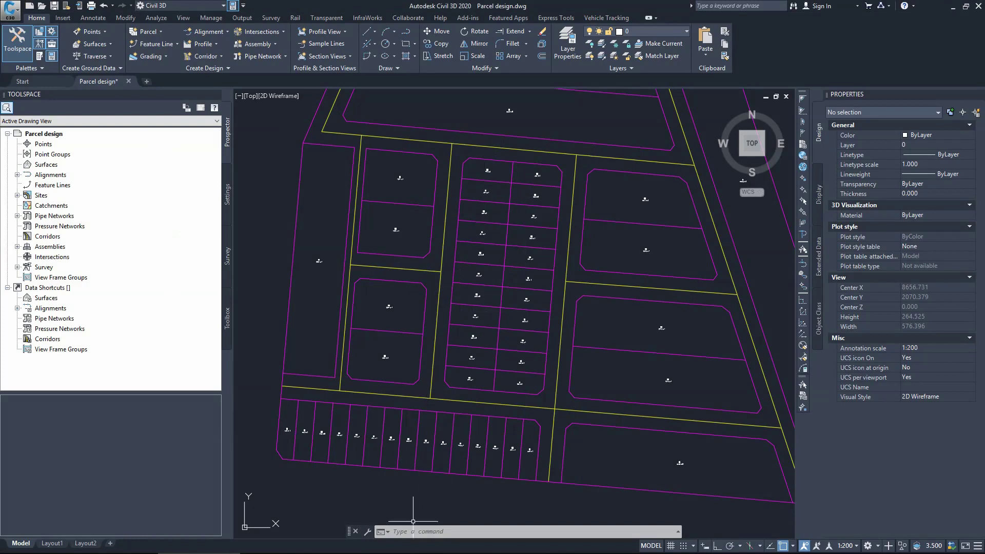
- Add multiple-segment labels to all boundary segments of parcel 42, using the clockwise label direction
scroll(424, 293, down, 2)
scroll(464, 268, up, 2)
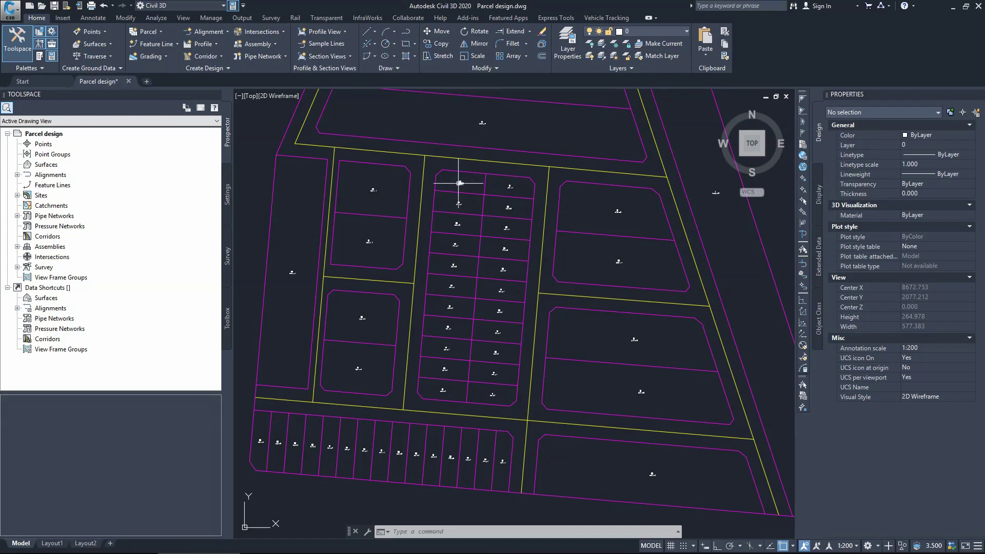
scroll(467, 181, up, 4)
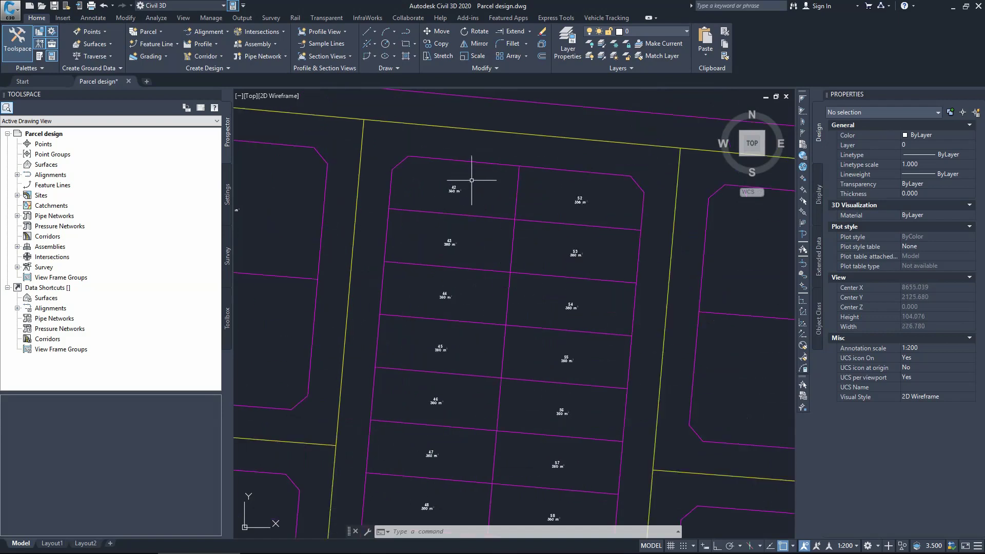
click(472, 180)
click(436, 198)
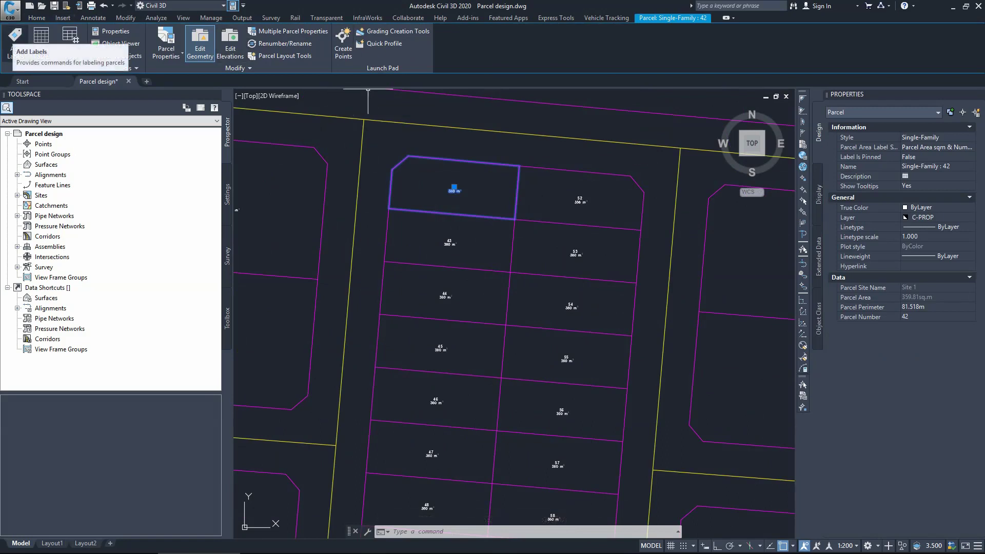
click(15, 54)
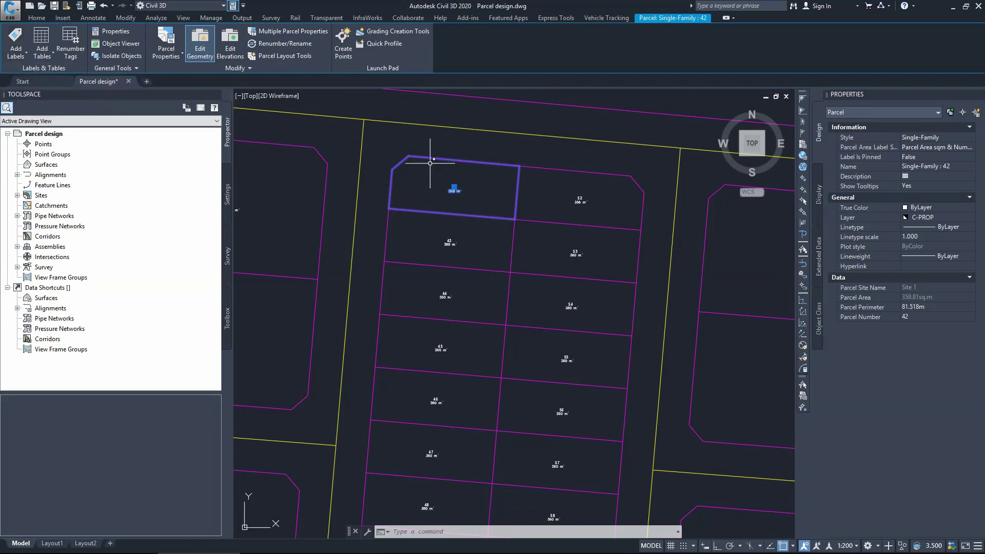
click(15, 52)
click(15, 48)
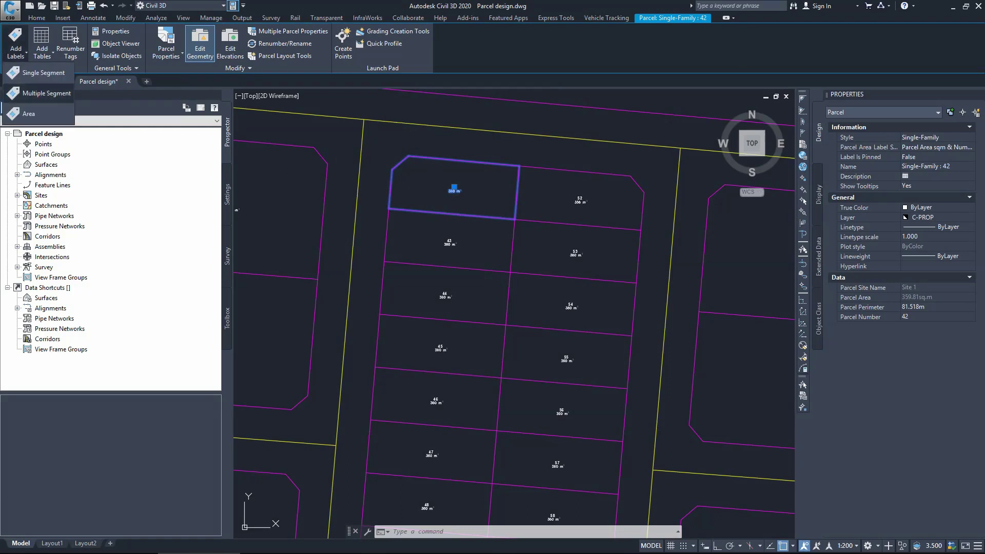
click(46, 92)
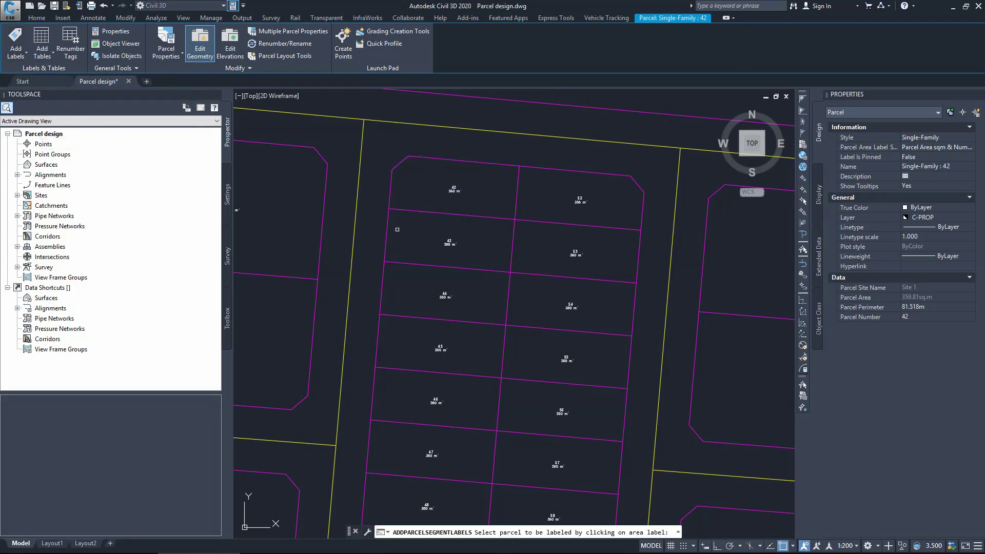
click(453, 190)
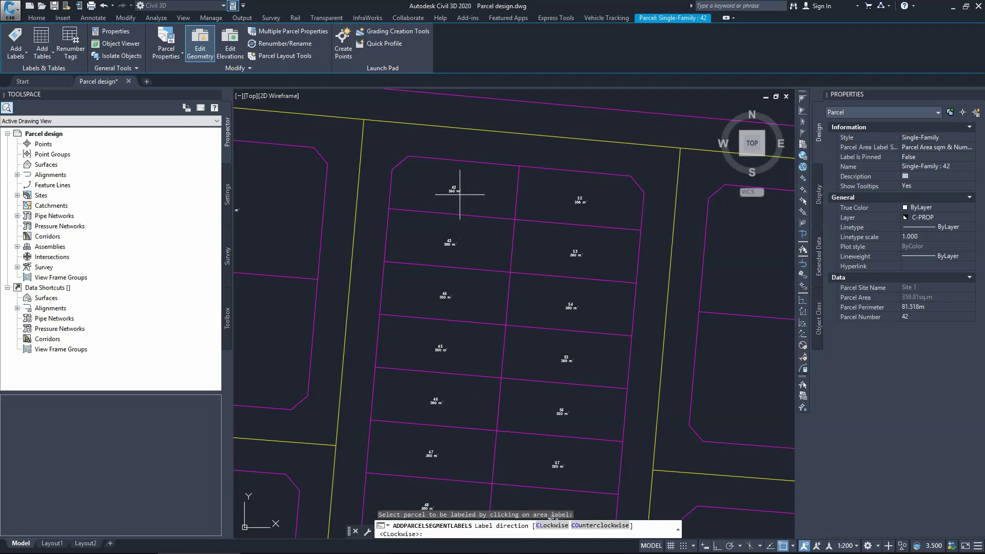
key(Return)
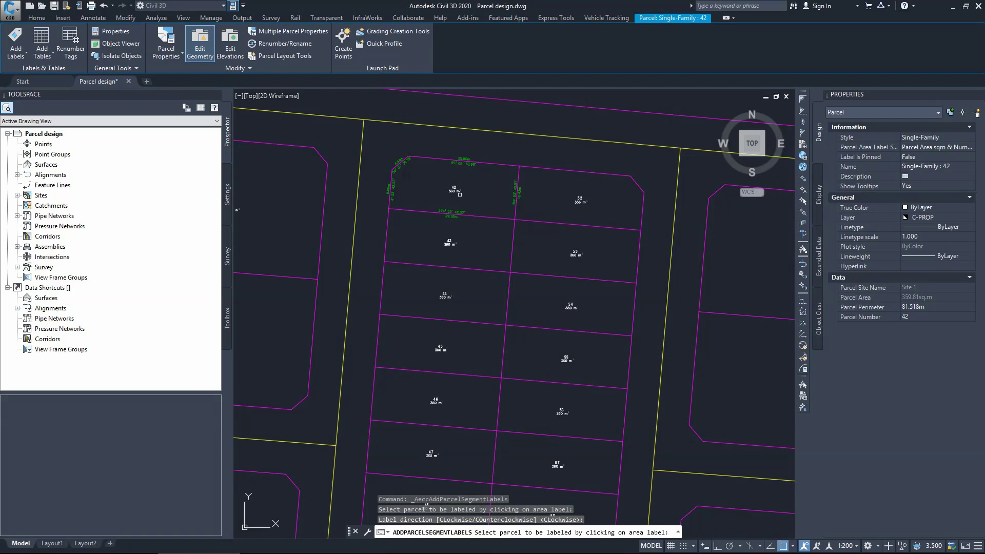
key(Return)
- Examine the bearing and distance labels along parcel 42's boundaries, especially the precision of the upper boundary's bearing
click(459, 194)
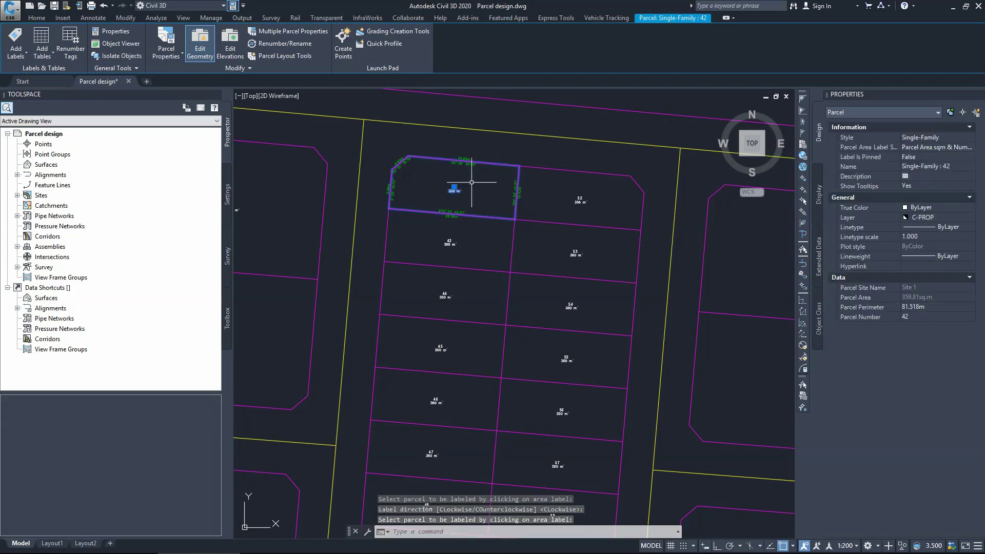
scroll(458, 156, up, 3)
key(Escape)
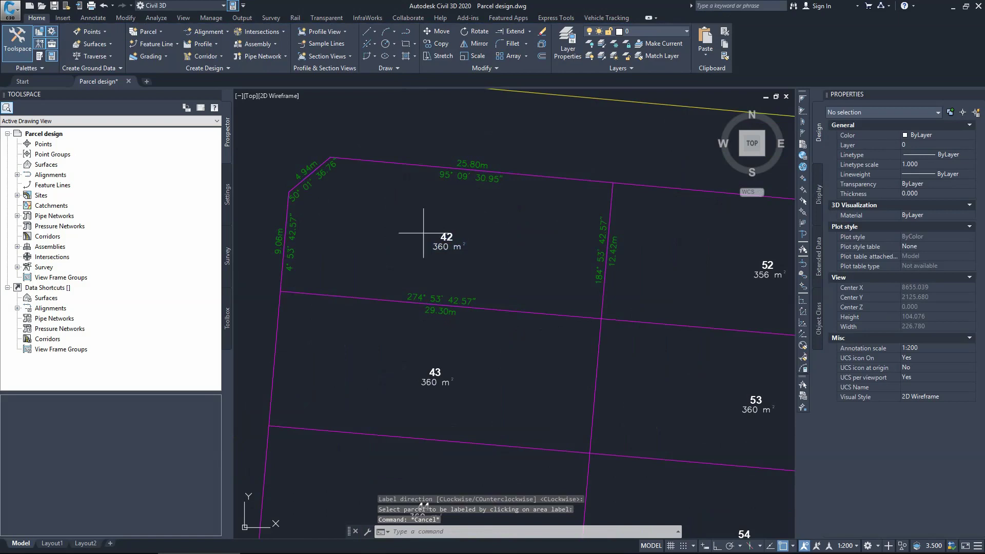
click(397, 202)
click(457, 169)
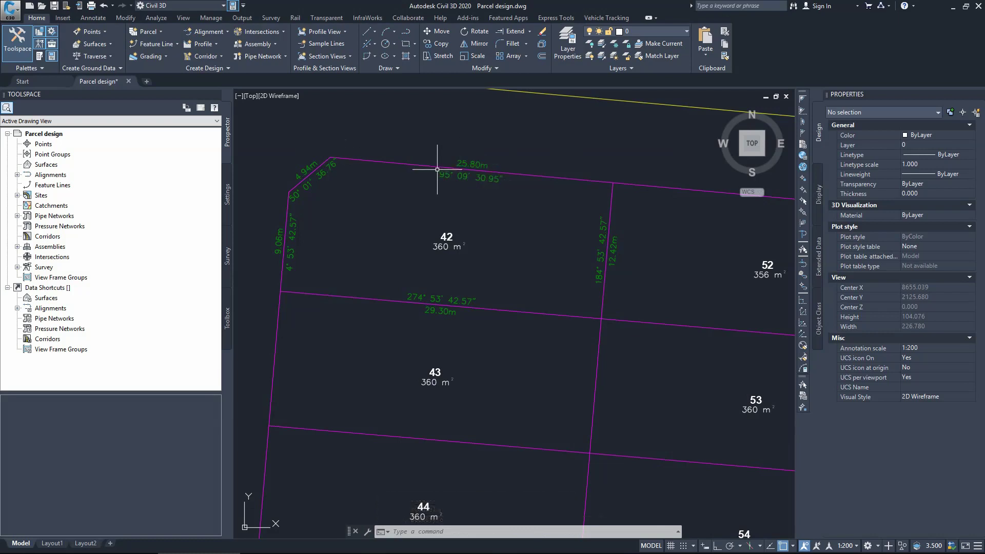
scroll(462, 159, up, 8)
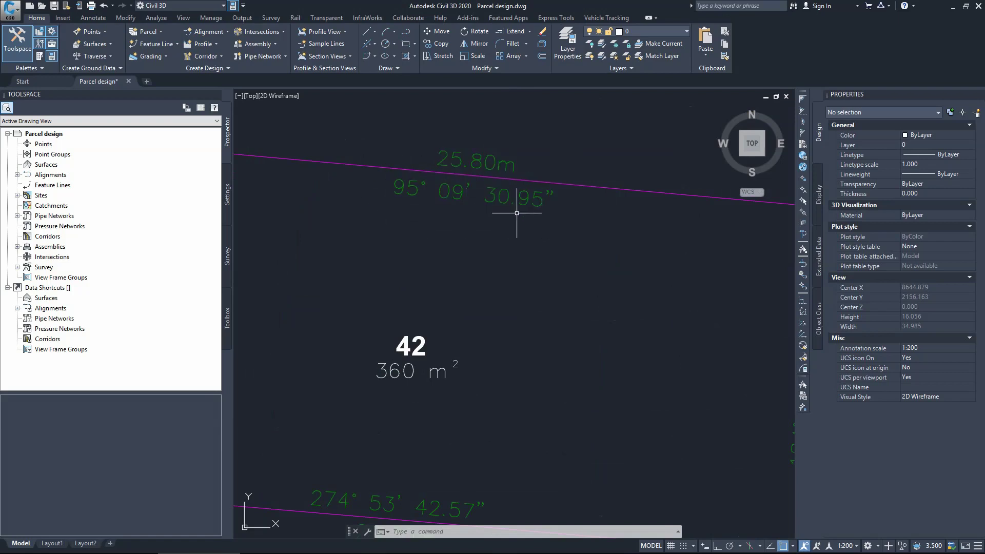
scroll(497, 210, down, 2)
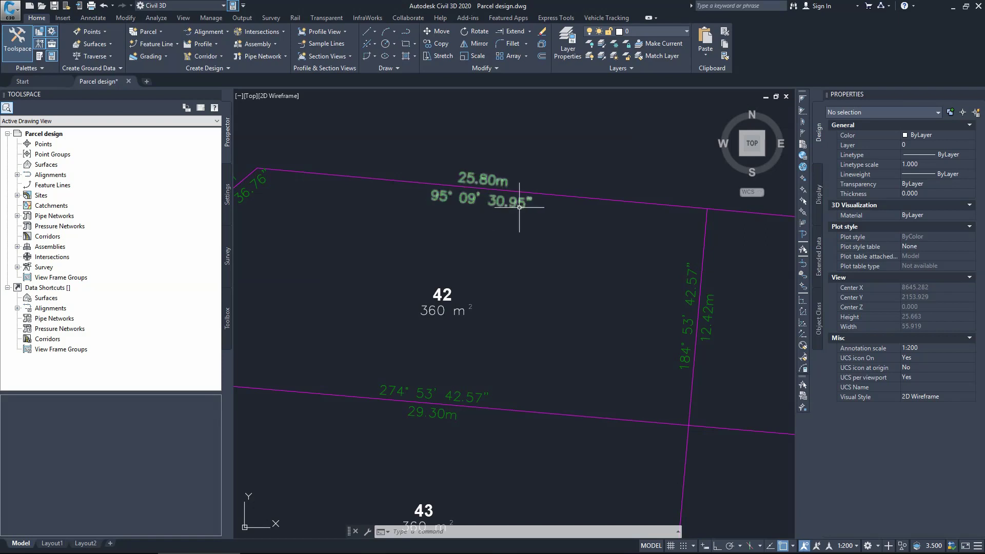
- Select the label on parcel 42's upper boundary and open the parcel line label style Bearing over Distance for editing
click(519, 205)
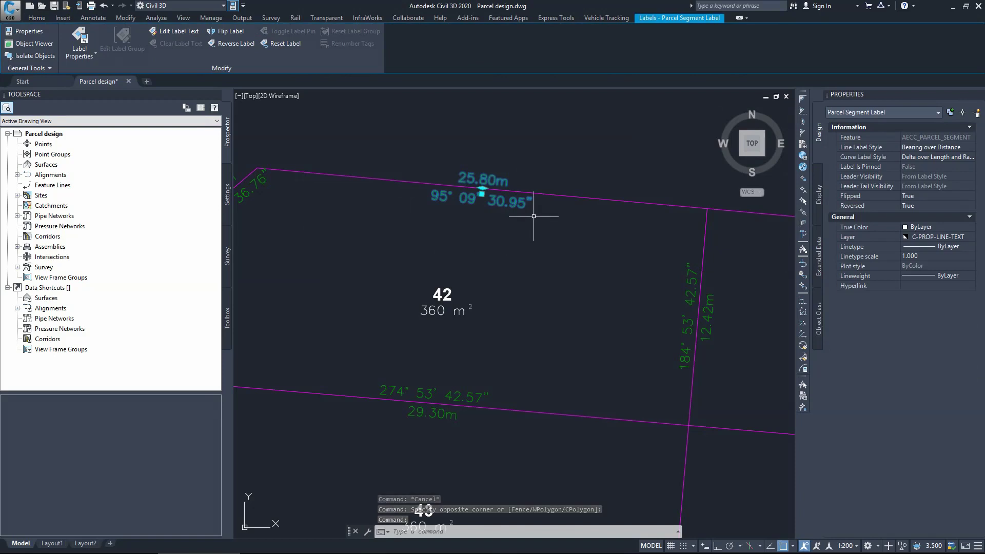
click(227, 194)
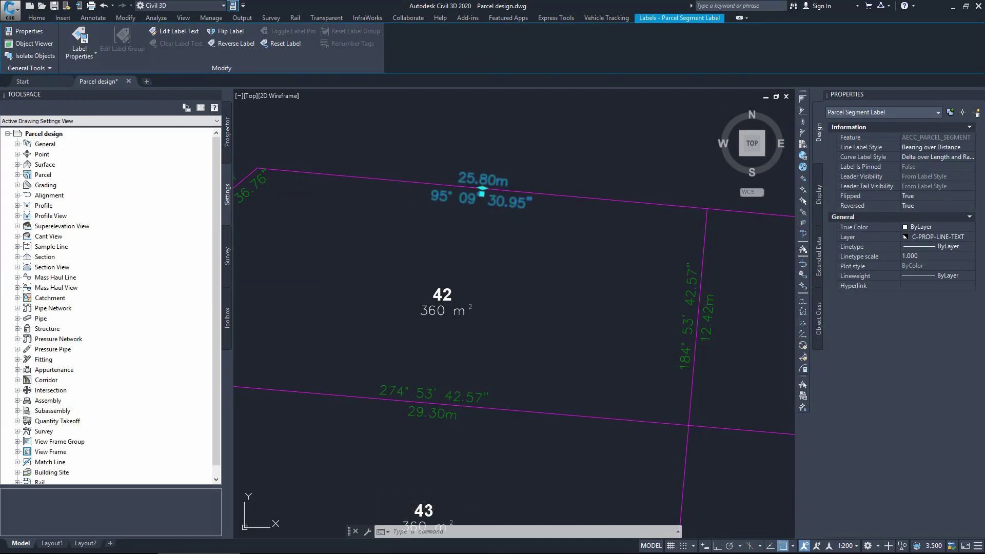
click(16, 175)
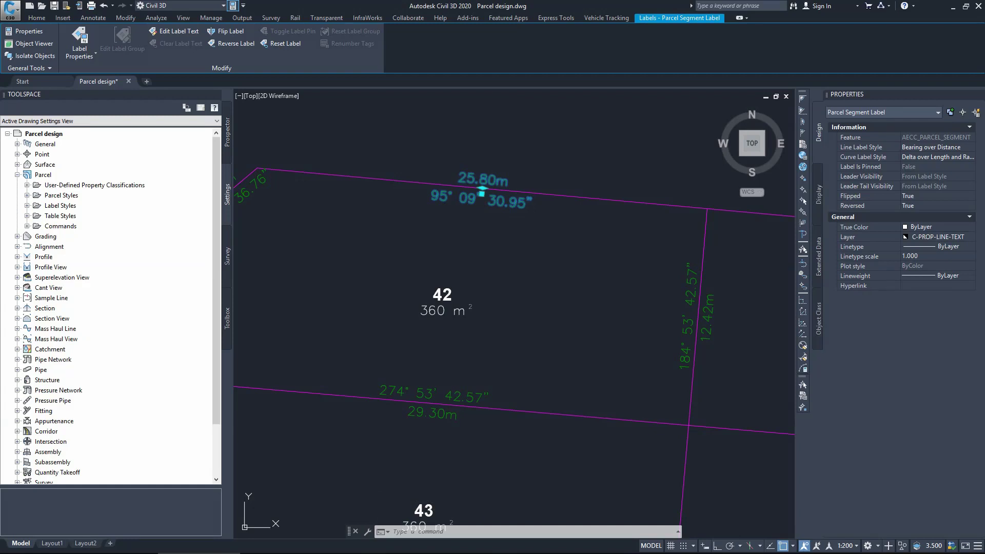
click(26, 205)
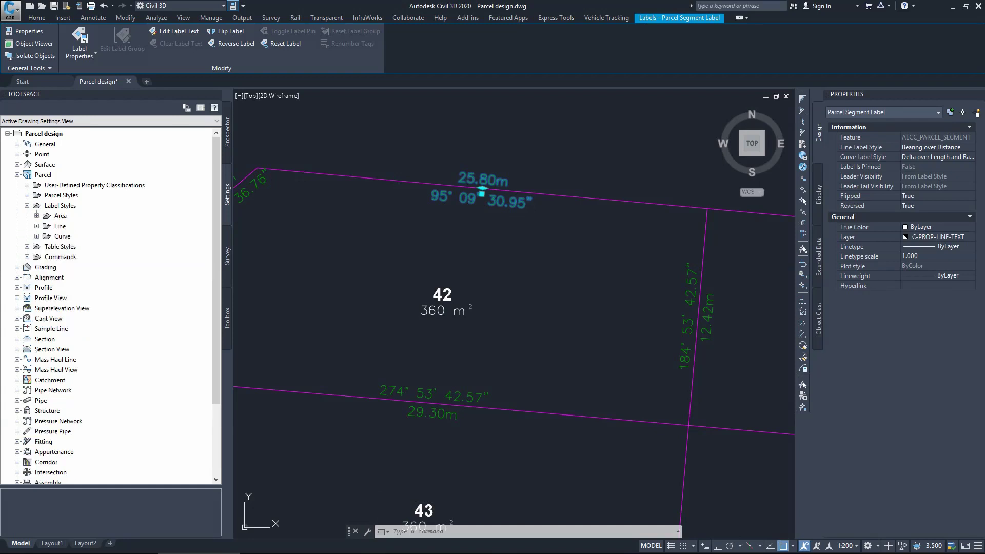
click(36, 225)
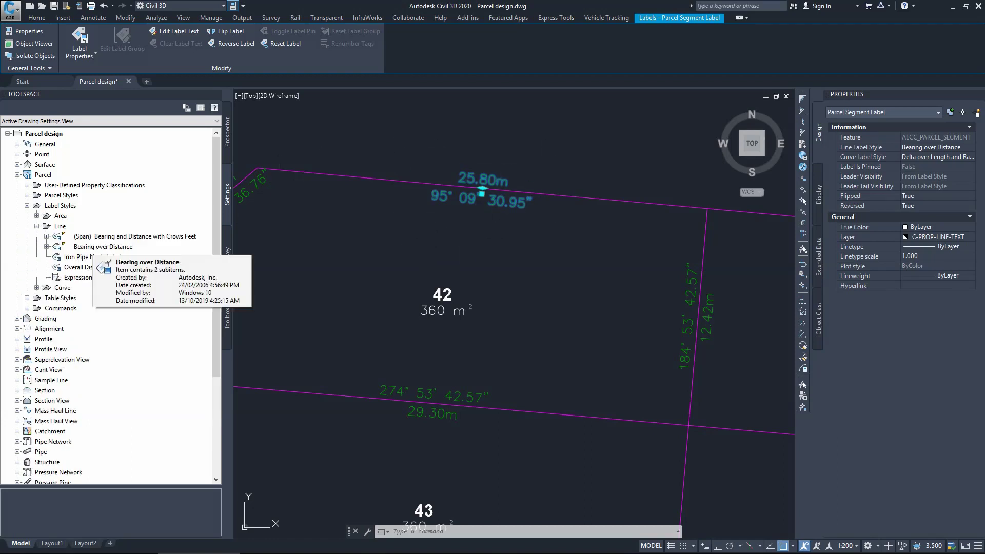
right_click(94, 246)
click(121, 251)
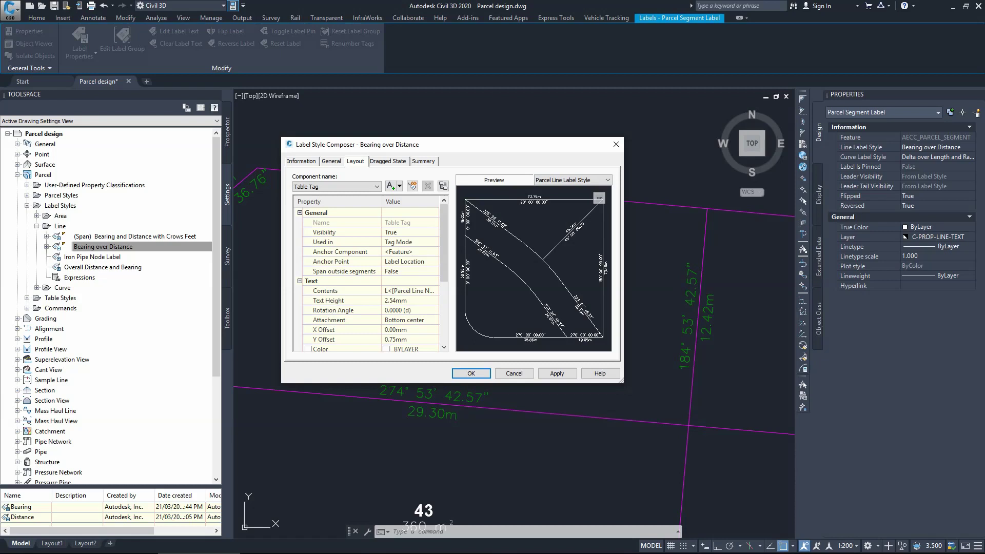
- Choose the Bearing component in the label style layout and open its text contents for editing
click(336, 186)
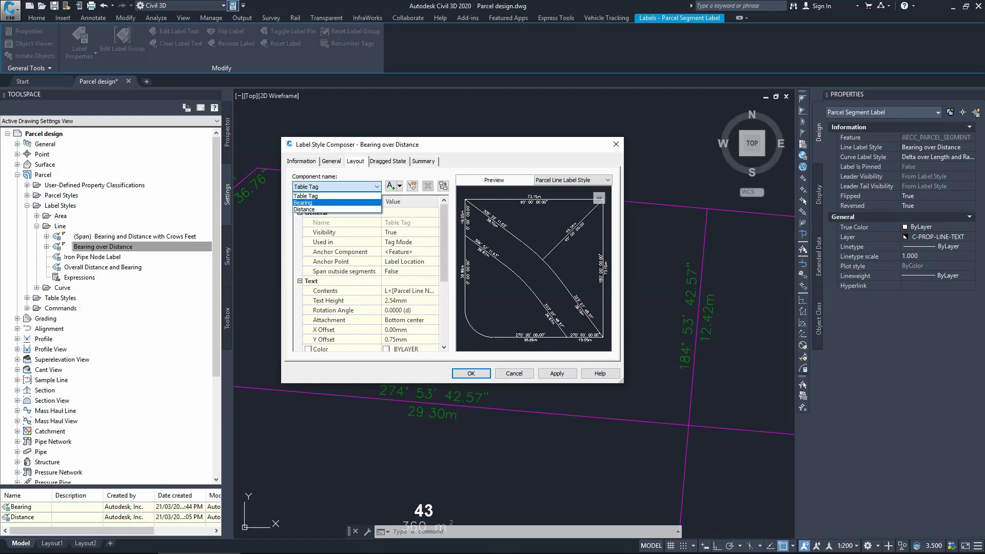
key(Return)
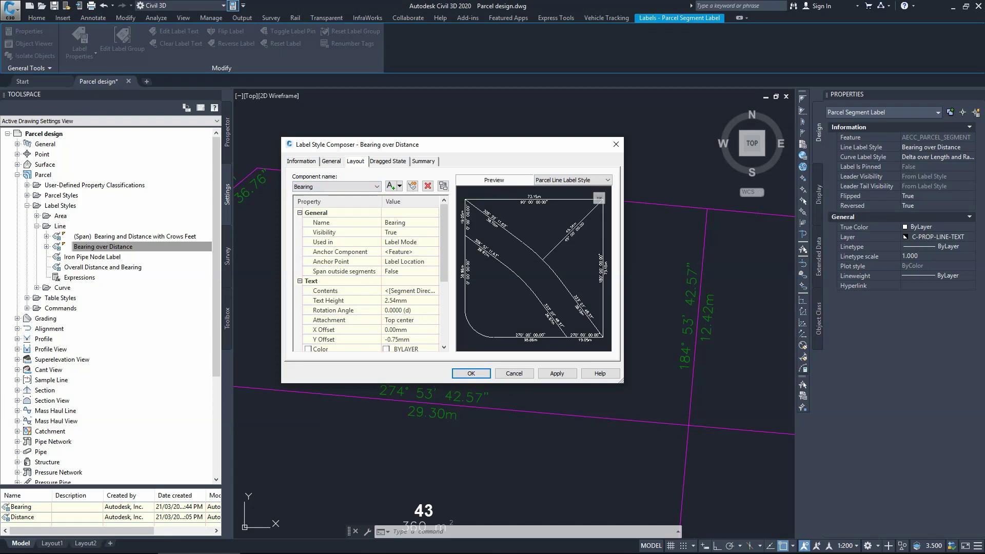
click(336, 186)
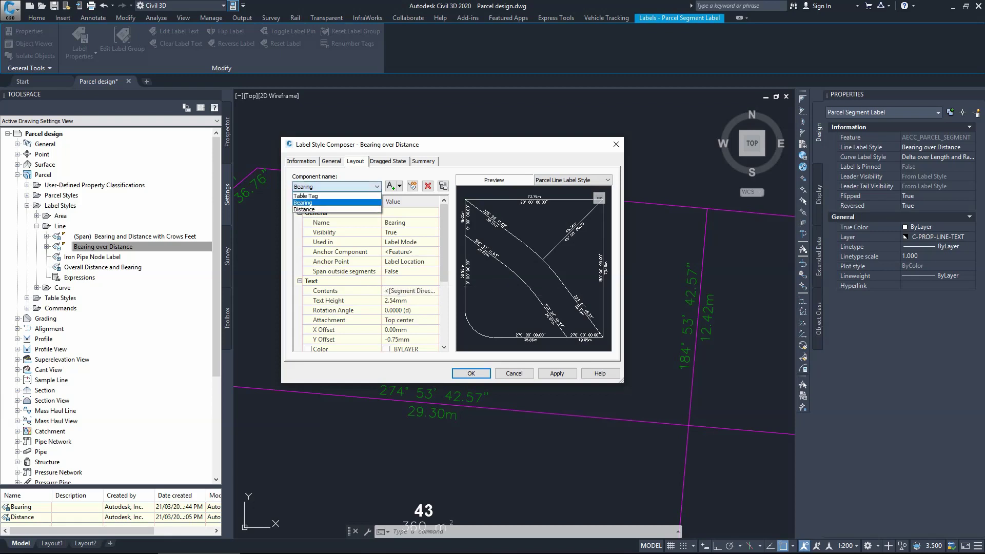
click(336, 202)
click(409, 291)
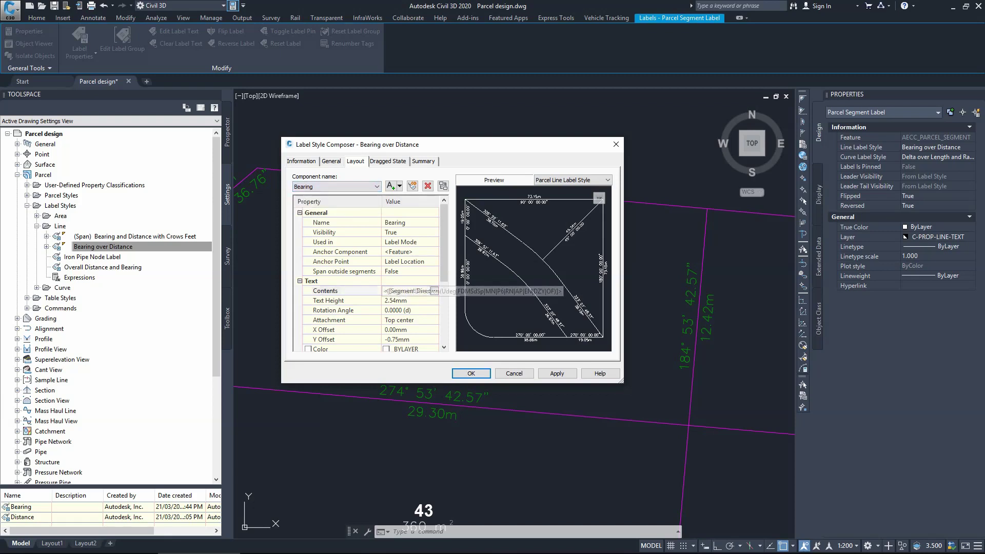
click(434, 291)
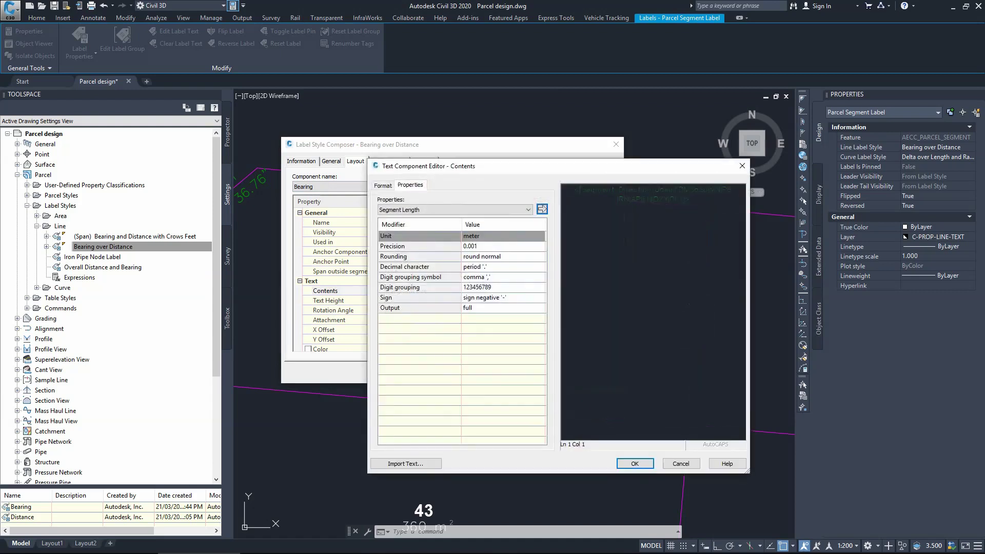
- Set the Segment Direction precision to 1 second, update the expression in the Bearing text with it, and accept the contents
key(alt+Down)
key(Down)
key(Down)
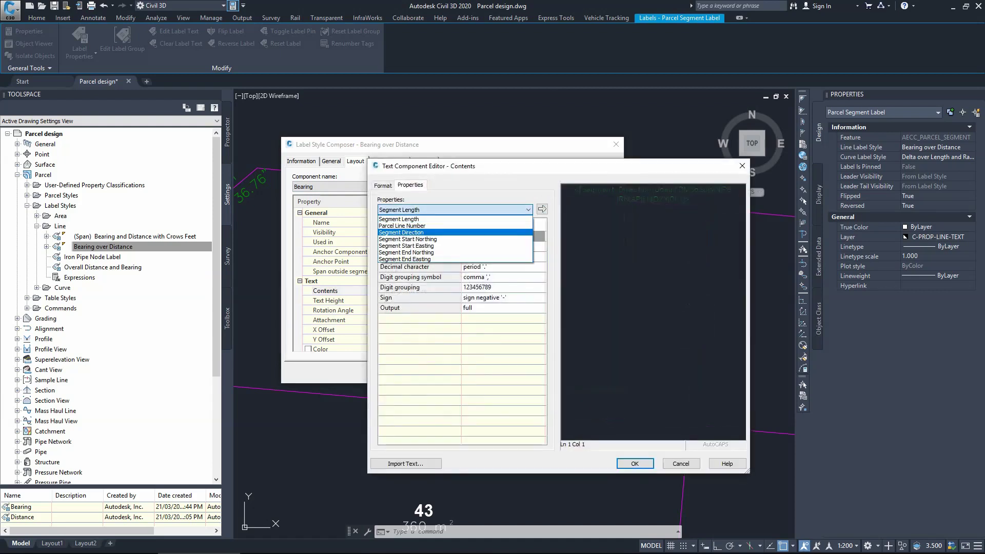
key(Return)
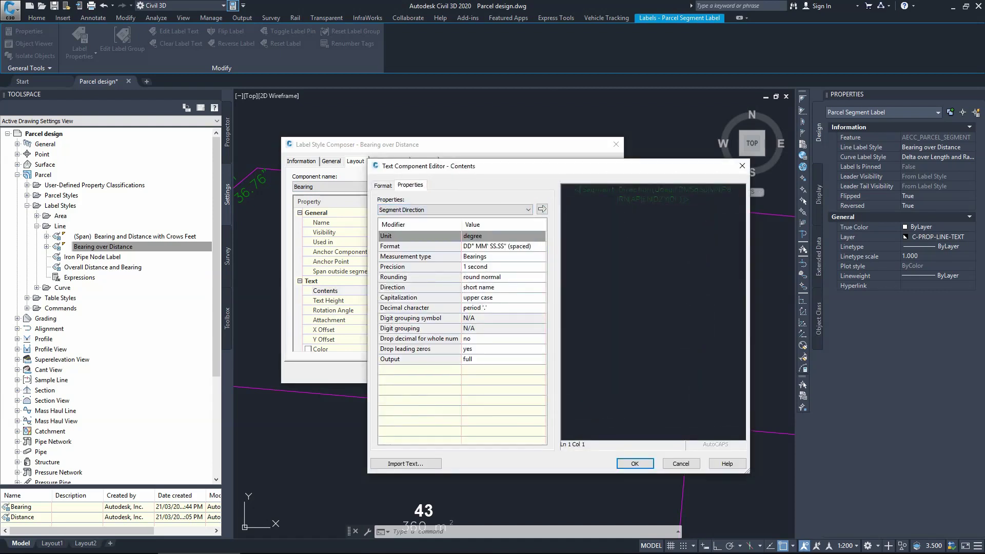
key(ctrl+a)
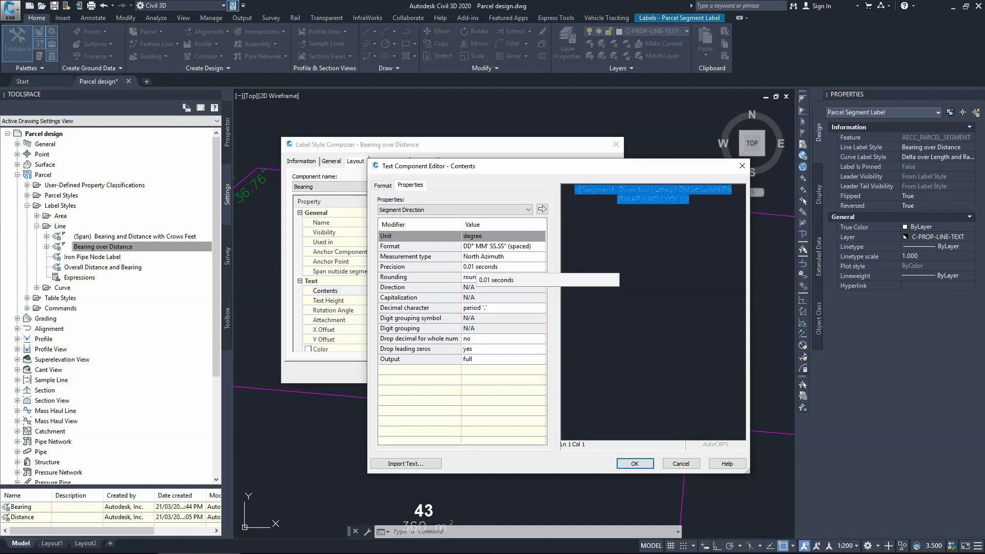
click(480, 267)
click(480, 266)
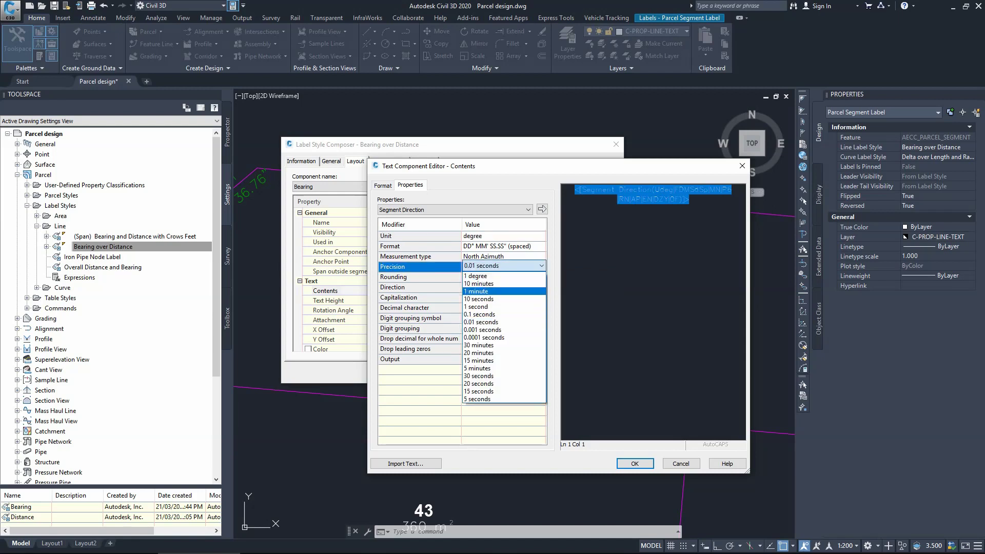
click(477, 307)
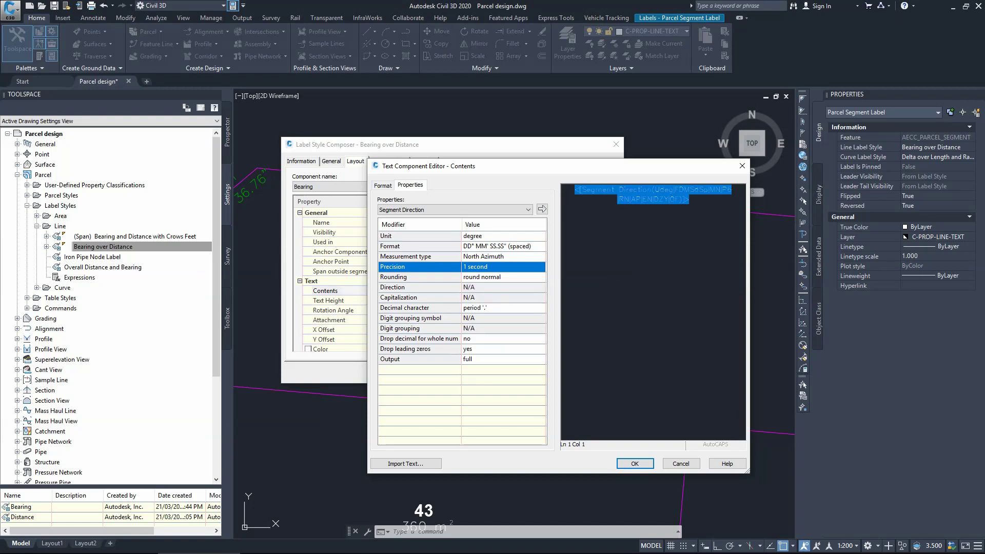
click(481, 276)
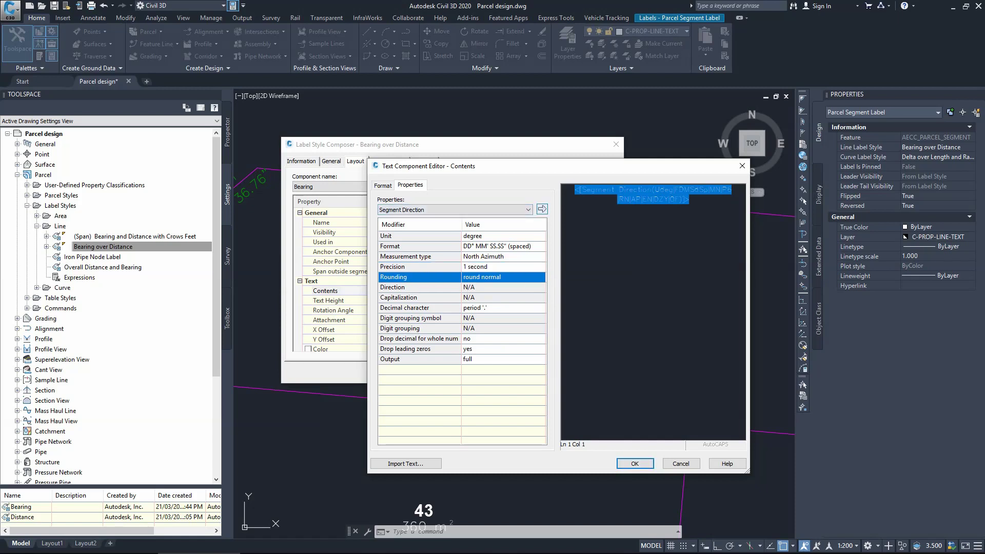
click(541, 209)
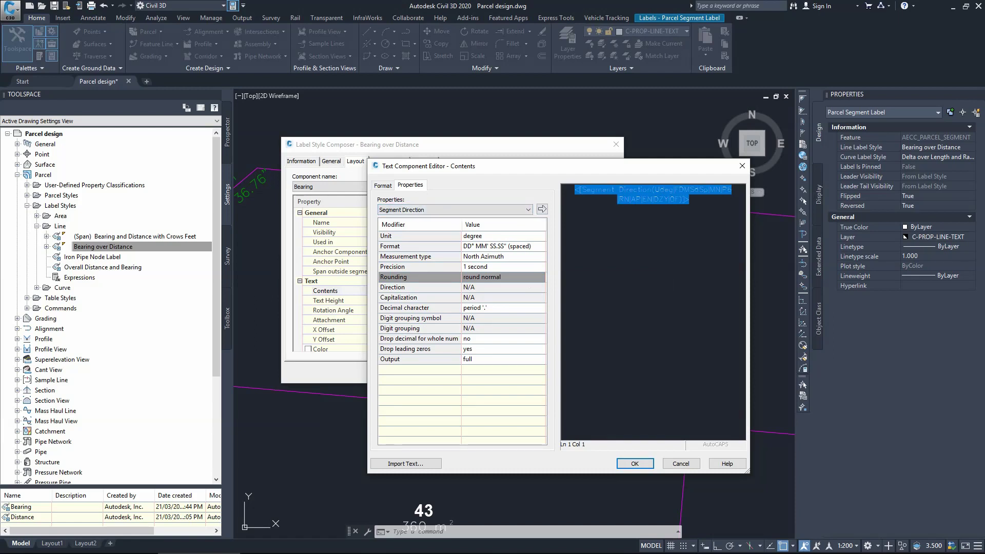
click(634, 463)
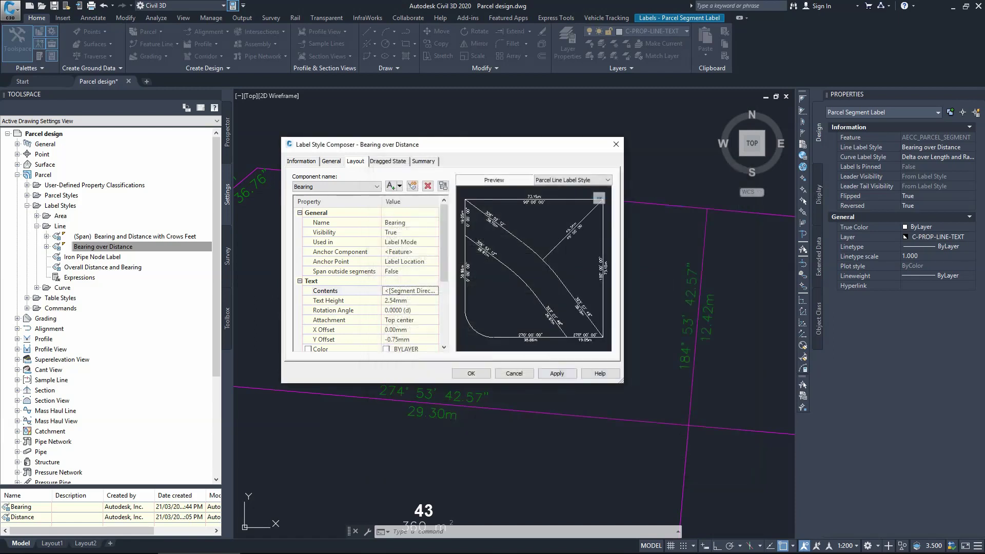
- Accept the edited Bearing over Distance label style and clear the label selection
click(471, 372)
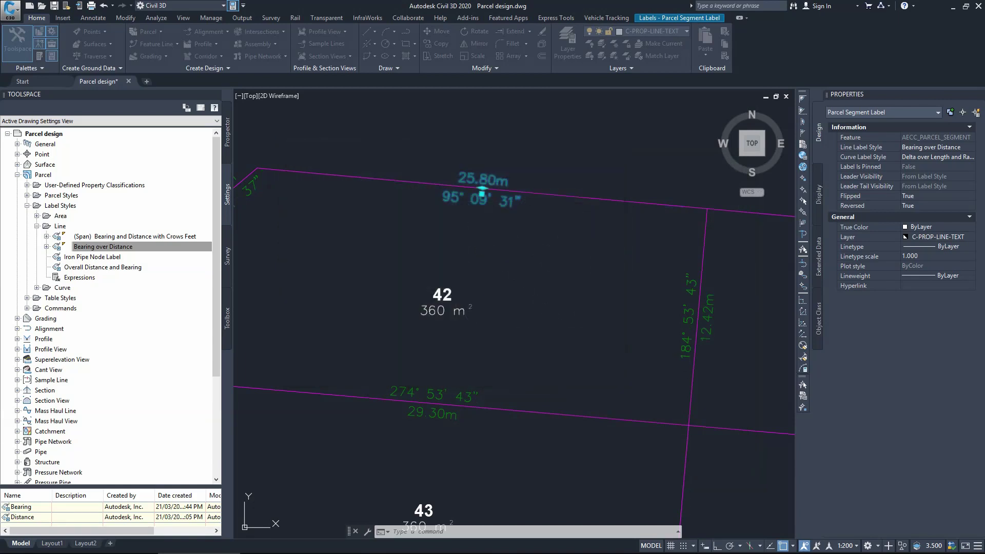
key(Escape)
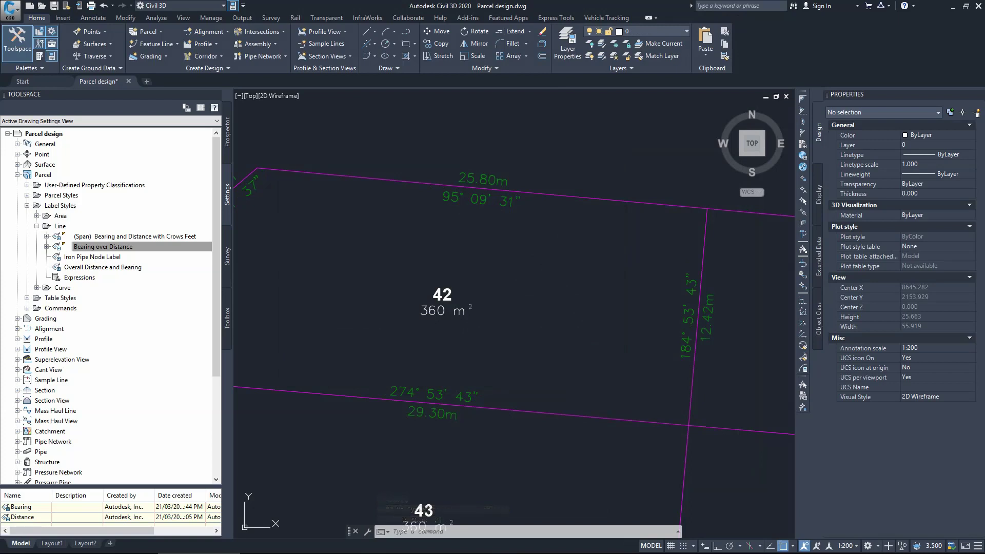
click(538, 270)
- Add segment labels to all boundaries of parcel 43 with the multiple segment option, in clockwise direction
scroll(541, 270, down, 4)
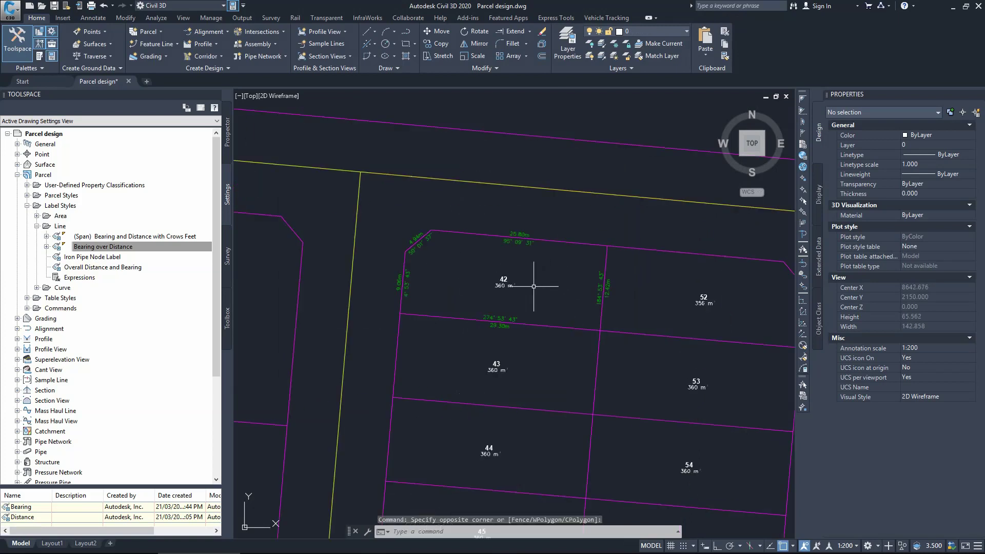
scroll(400, 260, down, 3)
scroll(478, 289, up, 3)
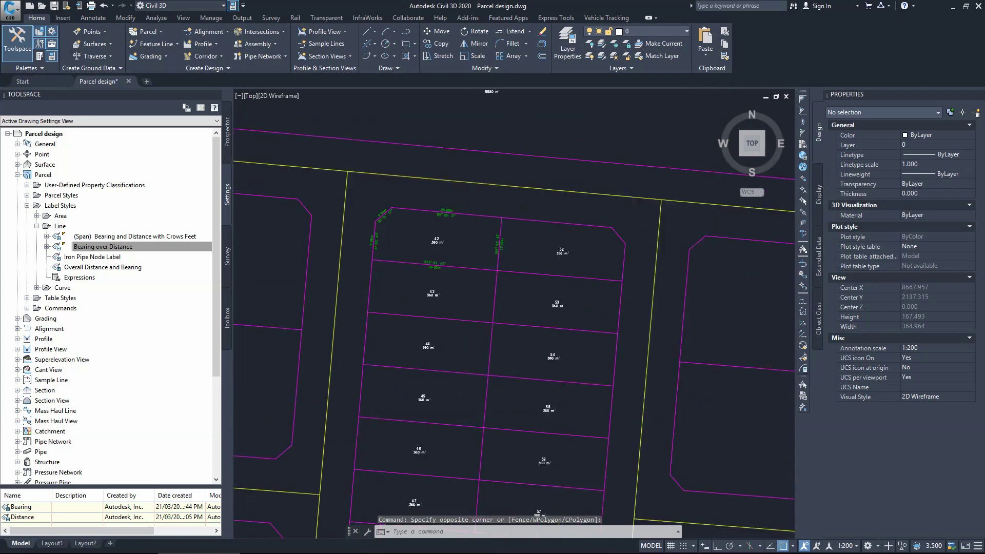
scroll(533, 326, down, 2)
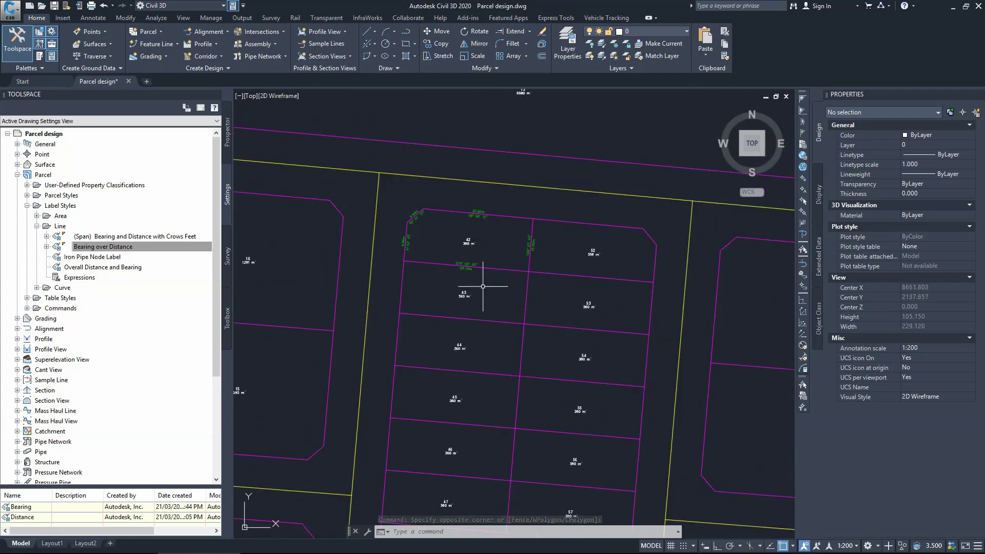
click(467, 292)
click(15, 52)
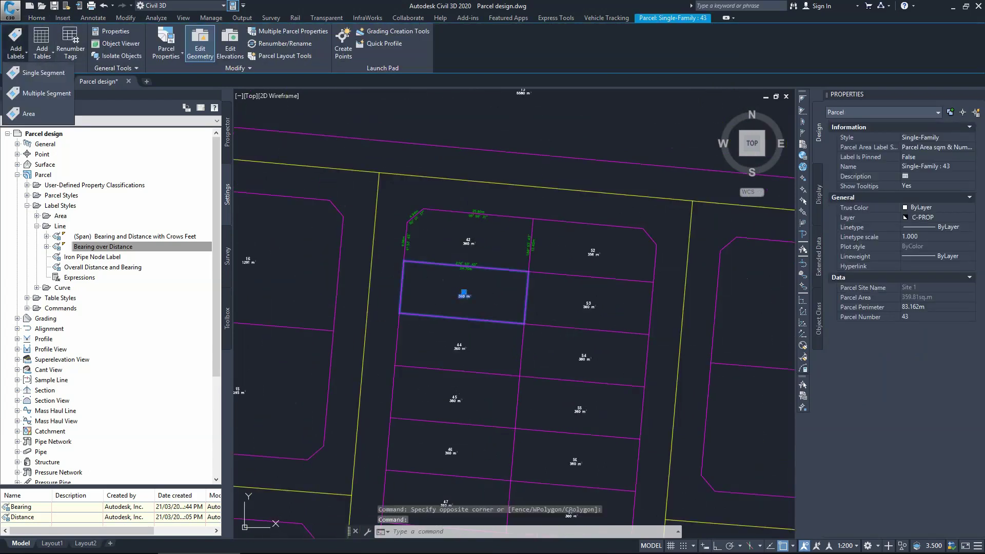
click(46, 93)
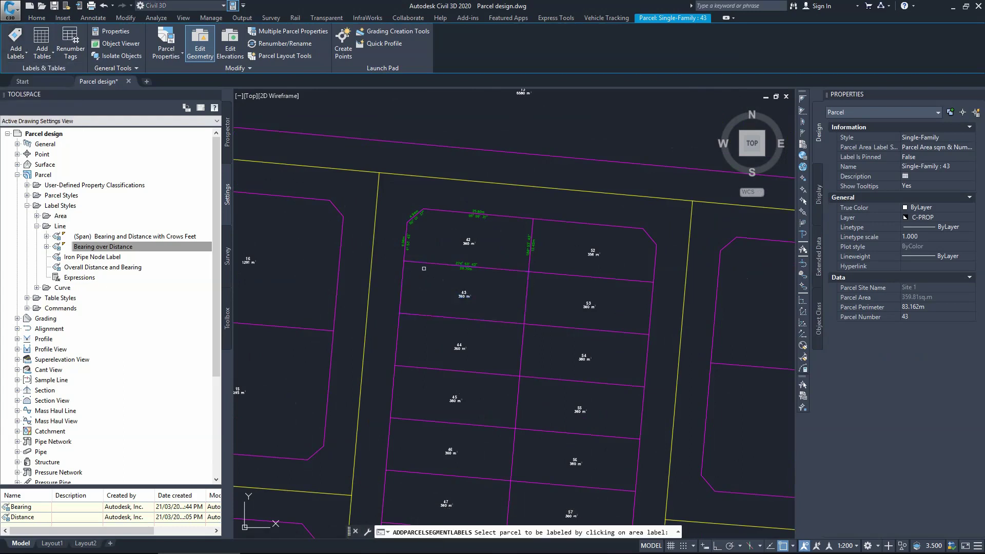
click(464, 294)
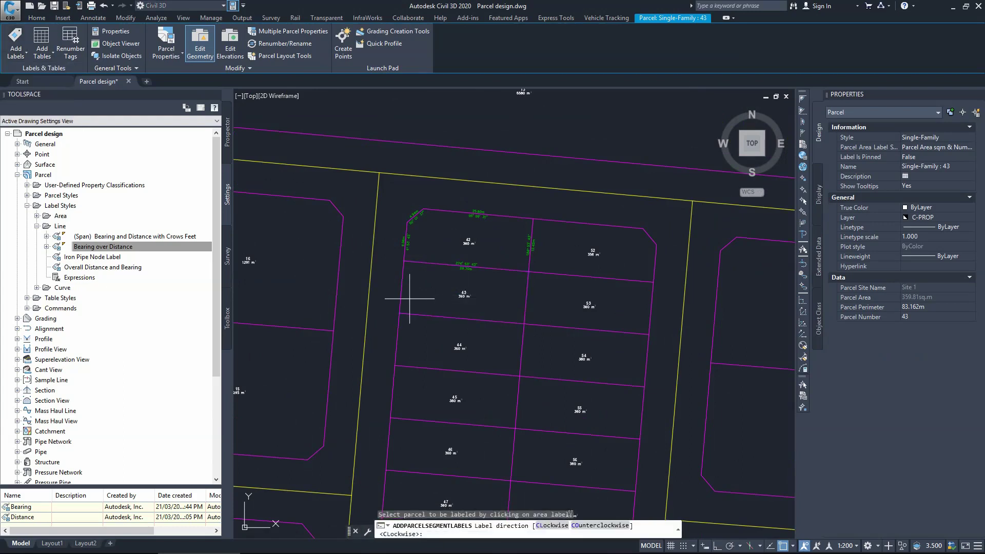
key(Return)
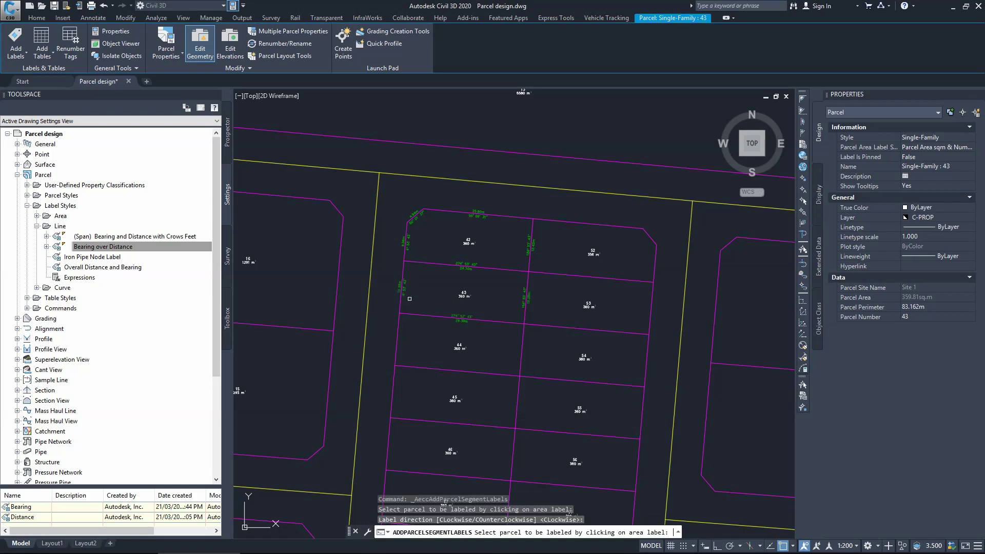
- Label the boundary segments of parcels 44 to 47 clockwise
click(460, 346)
key(Return)
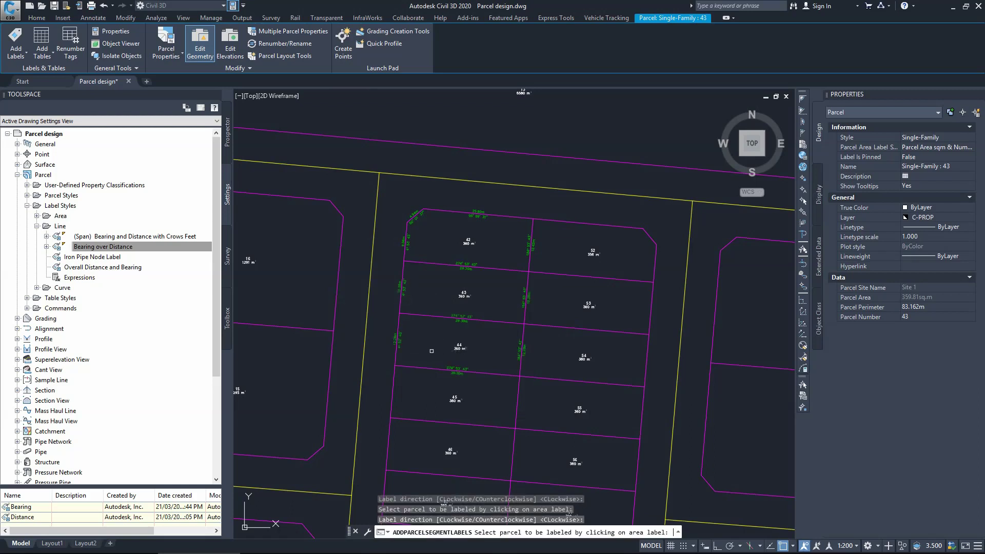
scroll(446, 353, down, 4)
scroll(445, 357, up, 5)
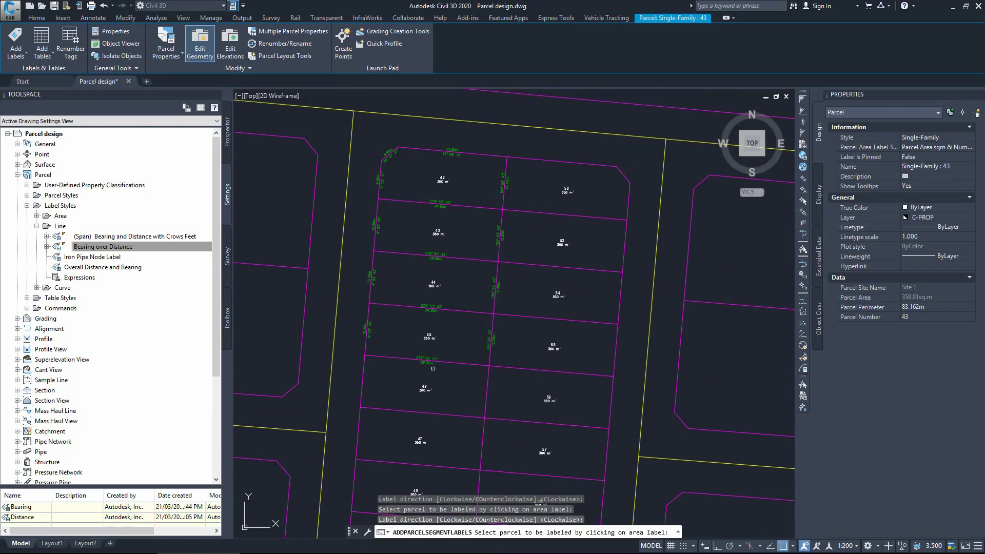
click(425, 388)
key(Return)
scroll(410, 400, down, 3)
scroll(427, 406, up, 5)
click(427, 406)
key(Return)
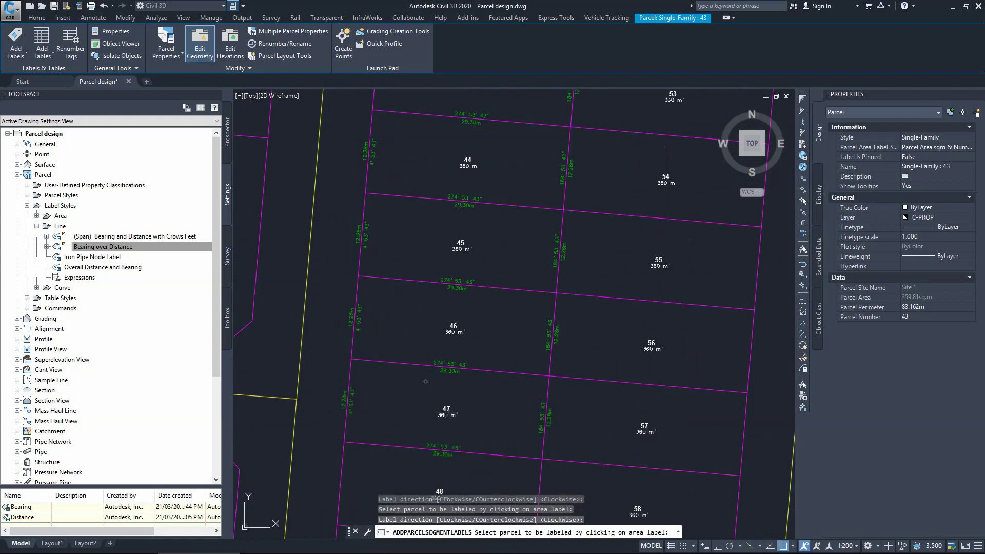
- Label the segments of the block's remaining parcels clockwise, from parcel 48 onward, and end the labelling command
scroll(427, 406, down, 3)
click(430, 408)
key(Return)
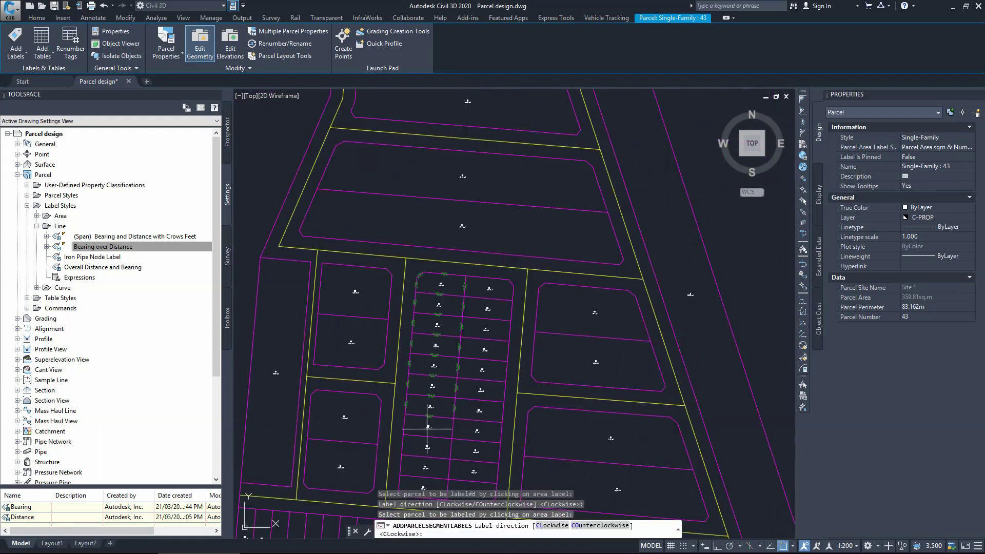
click(427, 425)
key(Return)
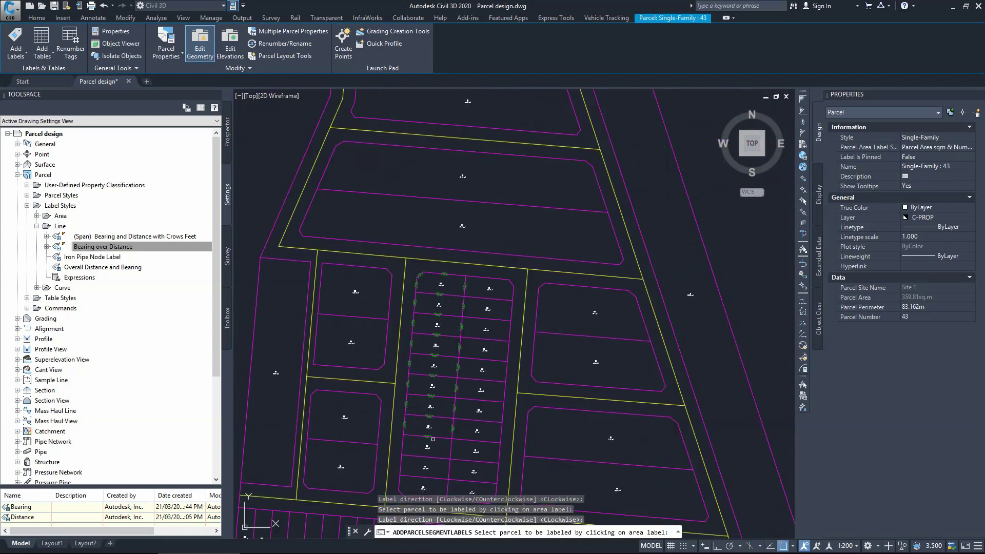
click(427, 446)
key(Return)
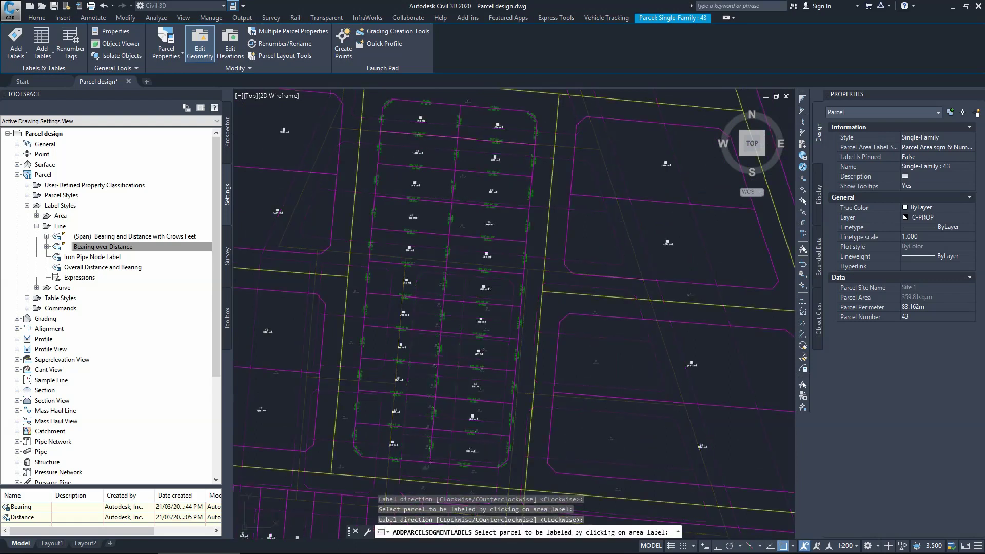
scroll(456, 436, down, 2)
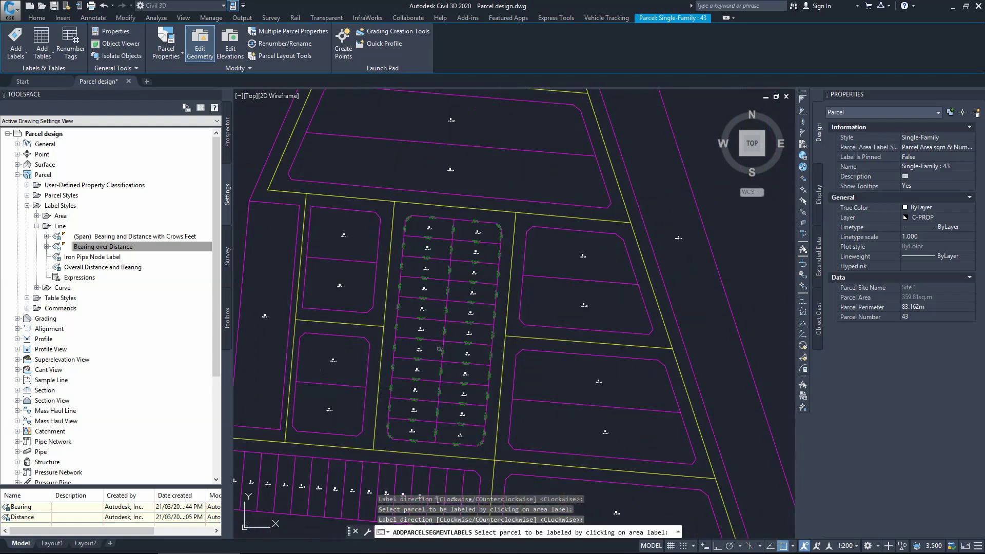
key(Escape)
key(Escape)
key(Escape)
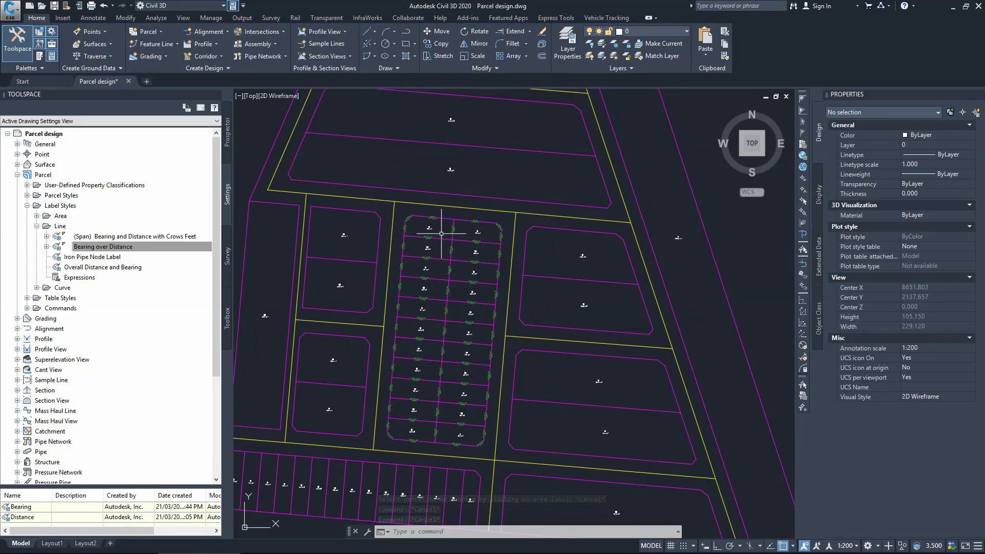
- Reverse and flip the bearing and distance label on parcel 43's left boundary, reset it, and deselect it
scroll(423, 230, up, 4)
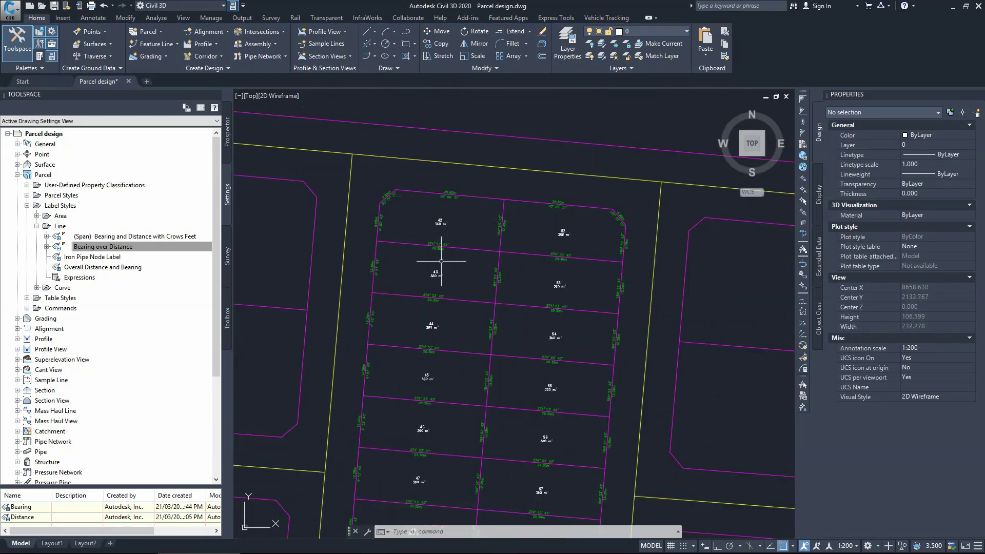
scroll(441, 263, up, 4)
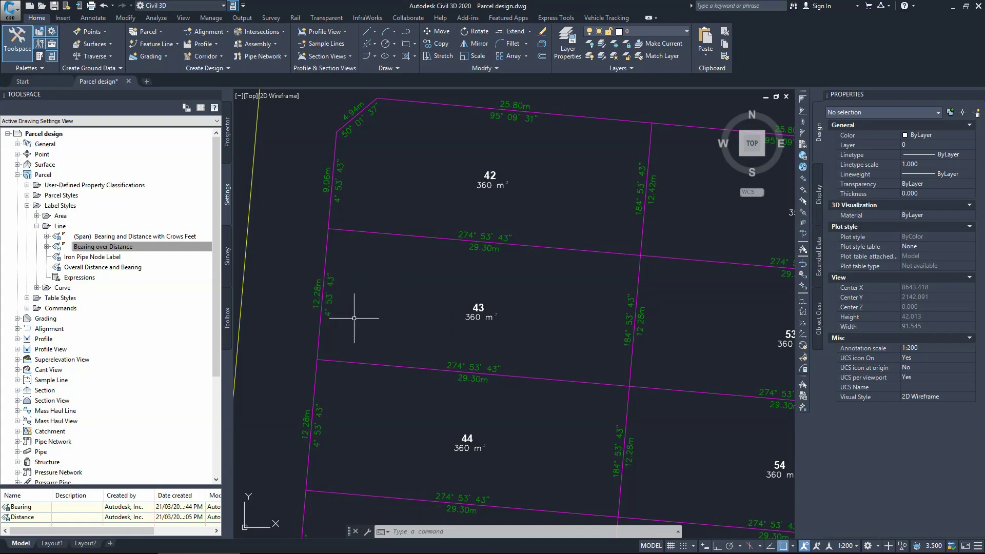
click(324, 300)
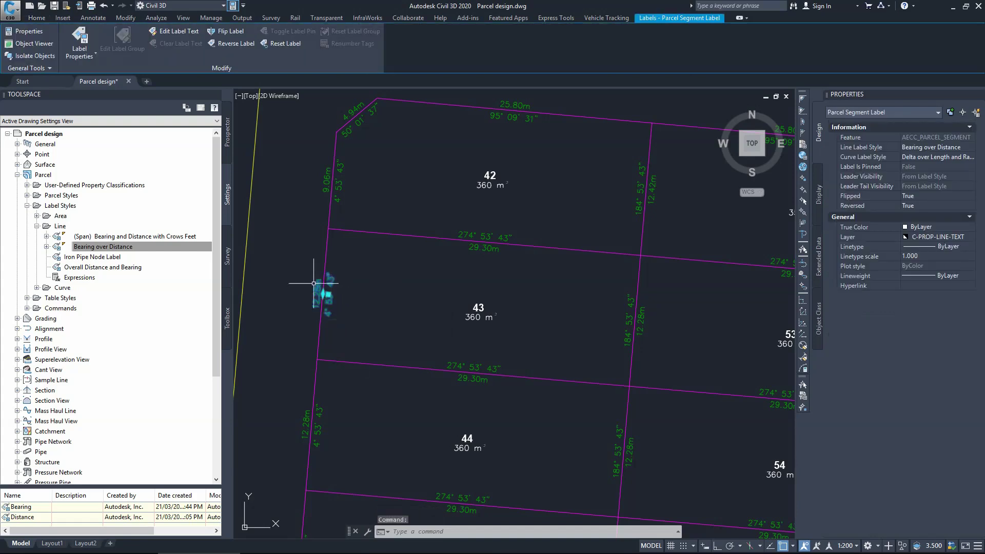
click(230, 43)
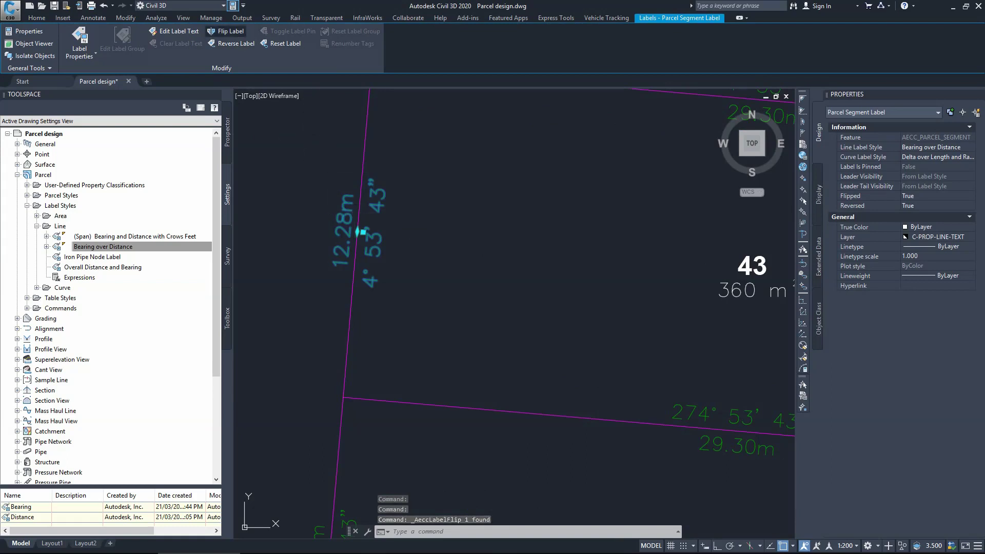
click(226, 31)
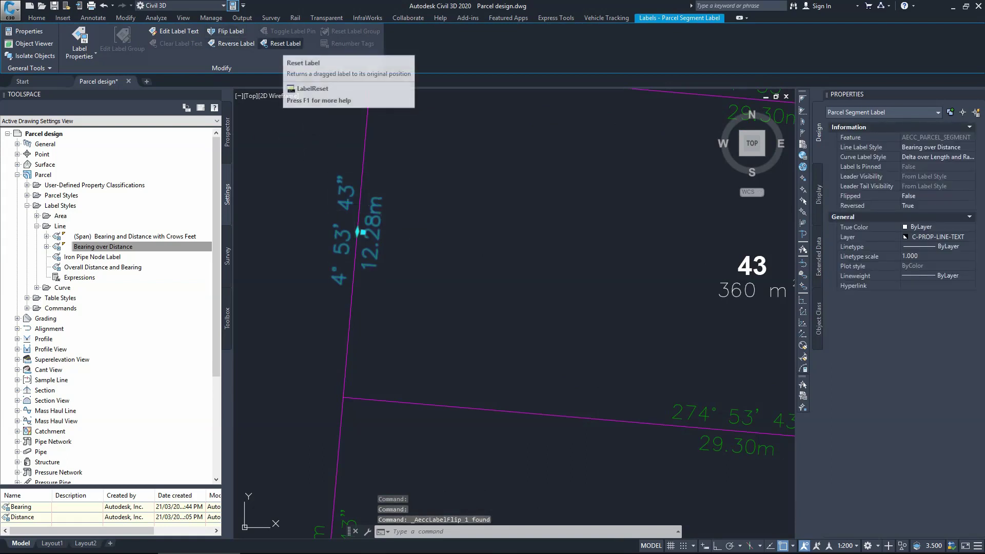
click(285, 43)
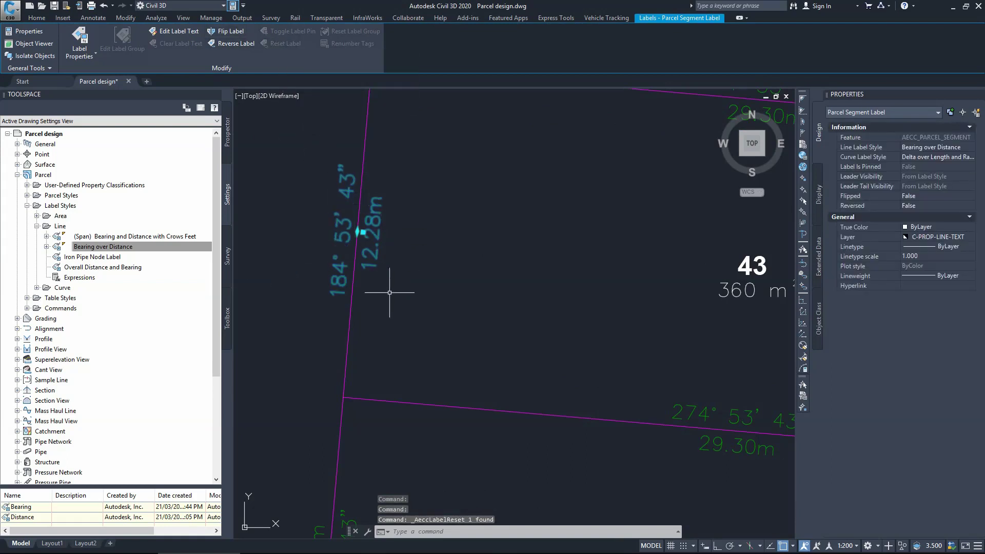
key(Escape)
- Start Slide Line - Create from the parcel creation tools, accepting Site 1 and the Single-Family parcel style
scroll(389, 292, down, 8)
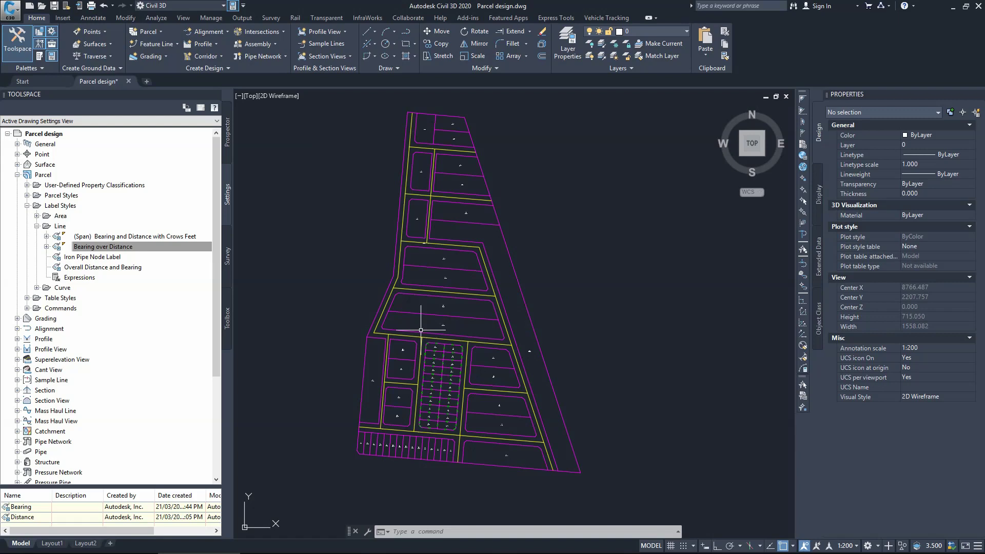
click(146, 32)
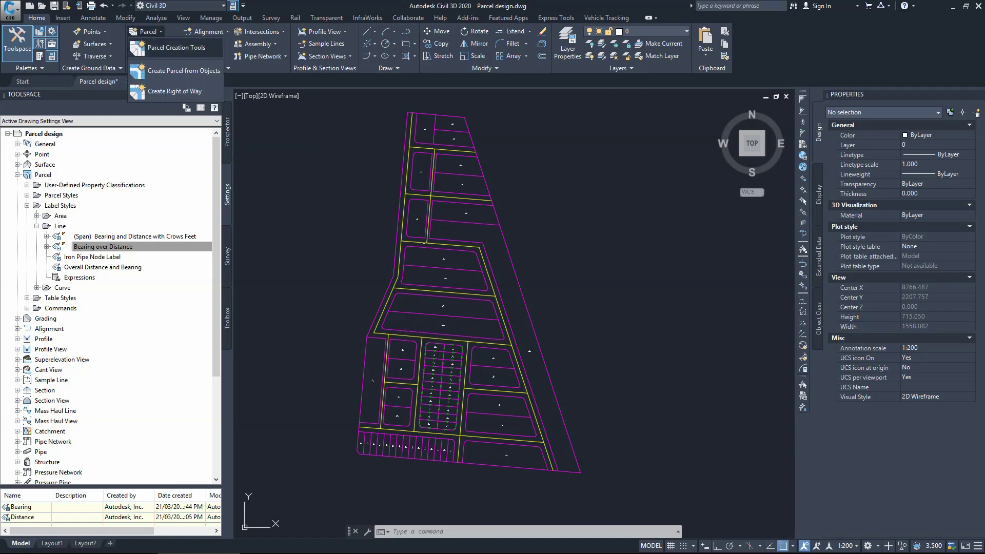
click(174, 48)
click(697, 123)
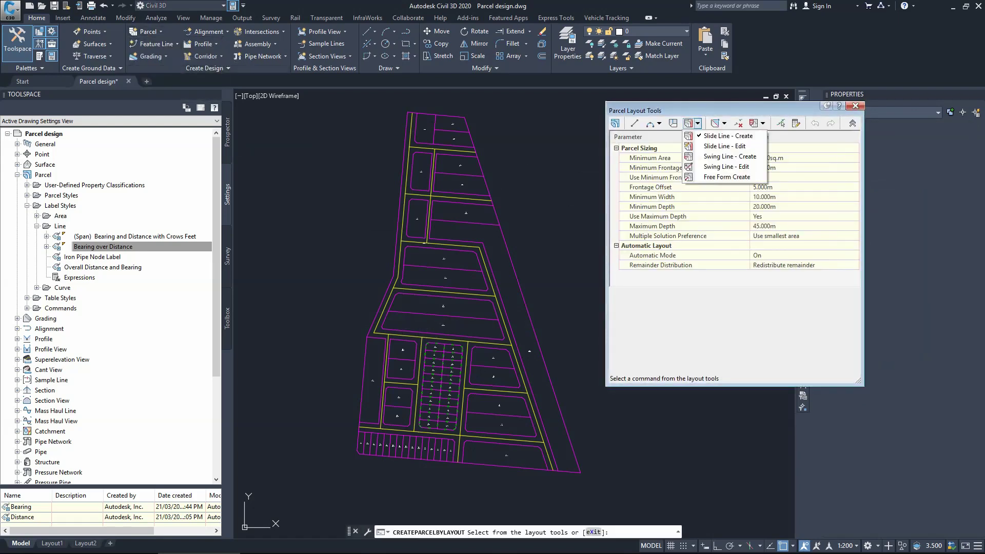
click(718, 135)
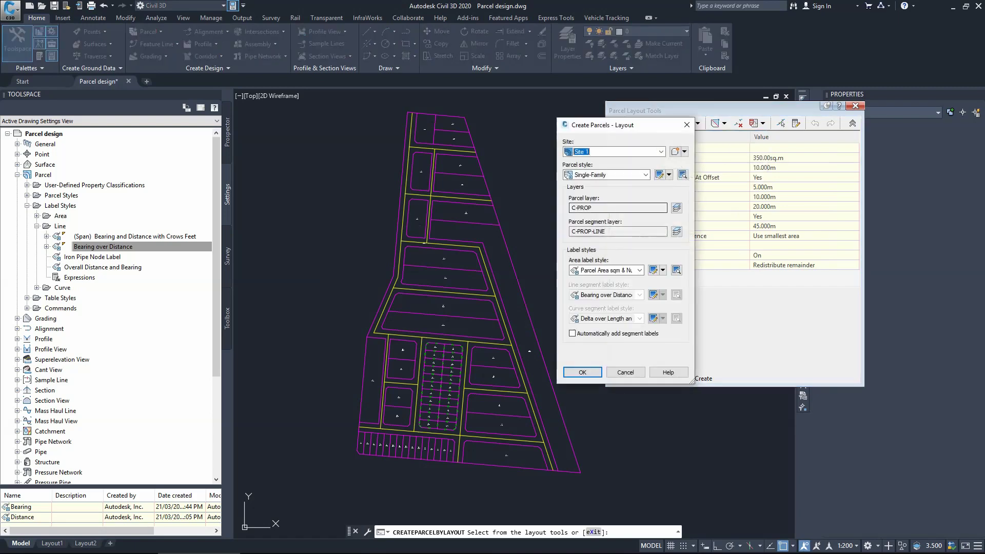
key(Return)
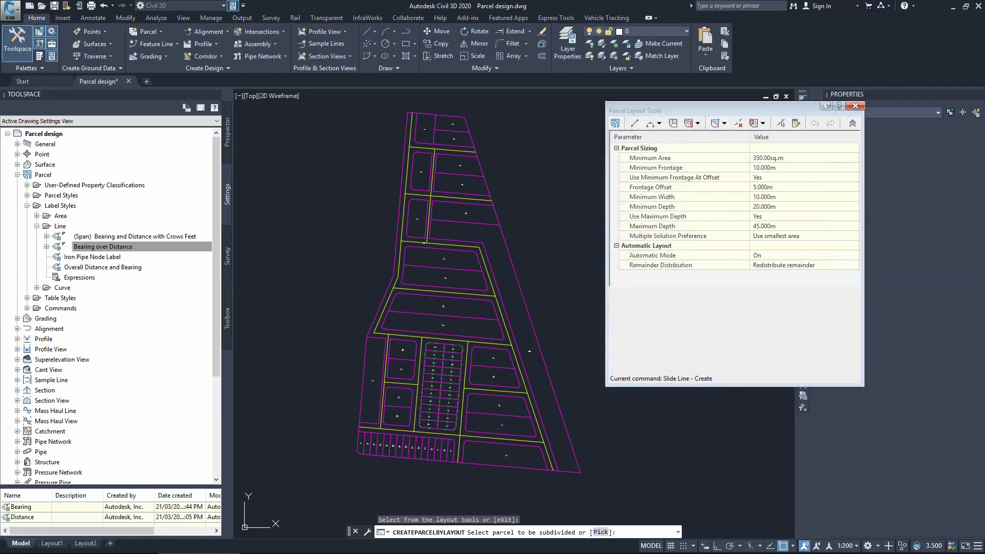
- Subdivide the undivided parcel in the site's southern strip, using its upper boundary as the frontage, and accept the result
click(469, 450)
click(463, 442)
click(538, 445)
key(Return)
scroll(518, 467, up, 2)
key(Return)
- Subdivide the lower parcel of the block directly above the southern strip, using its lower boundary as the frontage
click(477, 359)
click(384, 371)
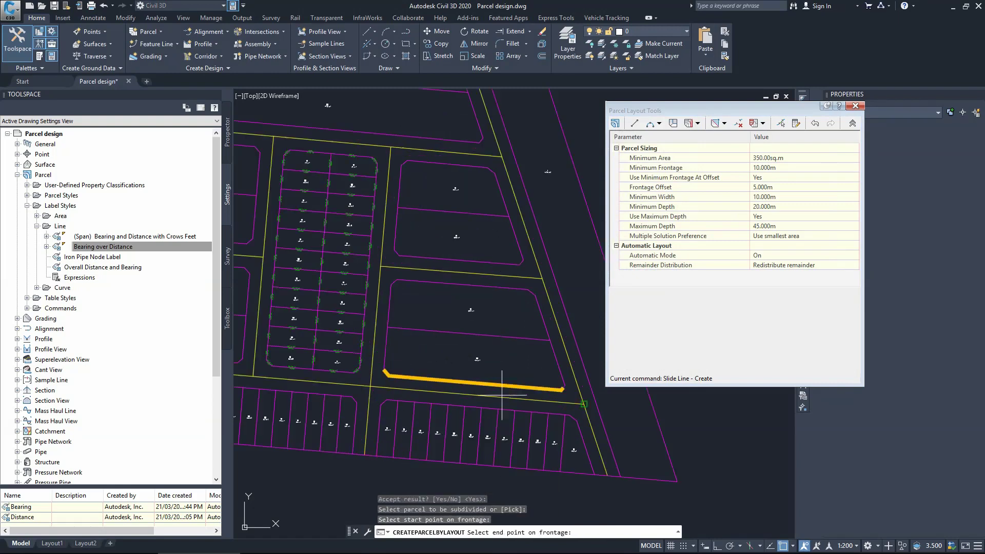
click(565, 385)
right_click(528, 374)
click(551, 380)
key(Return)
- Subdivide the upper parcel of that same block, using its upper boundary as the frontage
click(465, 309)
click(394, 281)
click(531, 292)
key(Return)
key(Return)
- Subdivide the lower parcel of the two-parcel block to the right of labelled parcels 52 and 53, using its lower boundary as the frontage
click(456, 237)
click(397, 250)
click(520, 265)
key(Return)
- Subdivide the upper parcel of this block with the boundary shared with the lower lots as frontage, and accept it
click(400, 204)
click(398, 207)
click(508, 216)
key(Return)
right_click(439, 236)
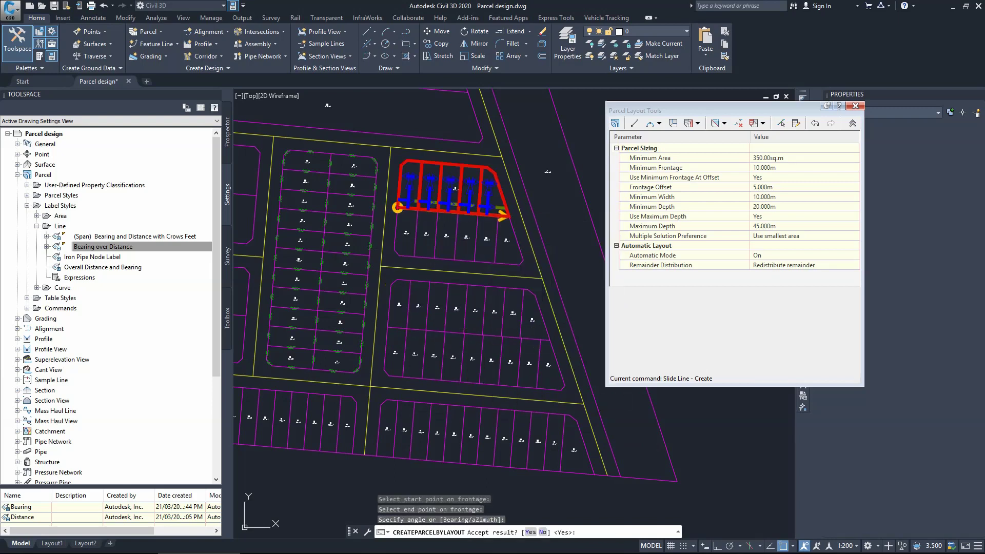
click(453, 242)
- Subdivide the lower parcel of the wide block above the labelled lots, using its lower boundary as the frontage
middle_drag(327, 106, 421, 238)
click(421, 238)
click(270, 247)
click(575, 270)
right_click(490, 239)
click(505, 248)
right_click(422, 245)
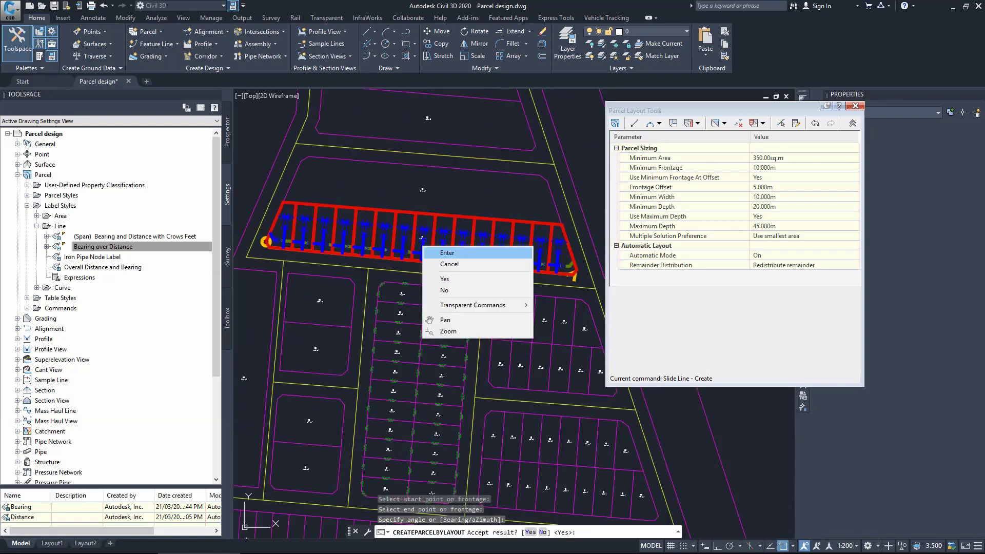
click(438, 252)
- Subdivide the upper parcel of the wide block, using the boundary shared with its lower lots as the frontage
click(394, 201)
click(284, 202)
click(561, 224)
right_click(509, 203)
click(523, 210)
key(Return)
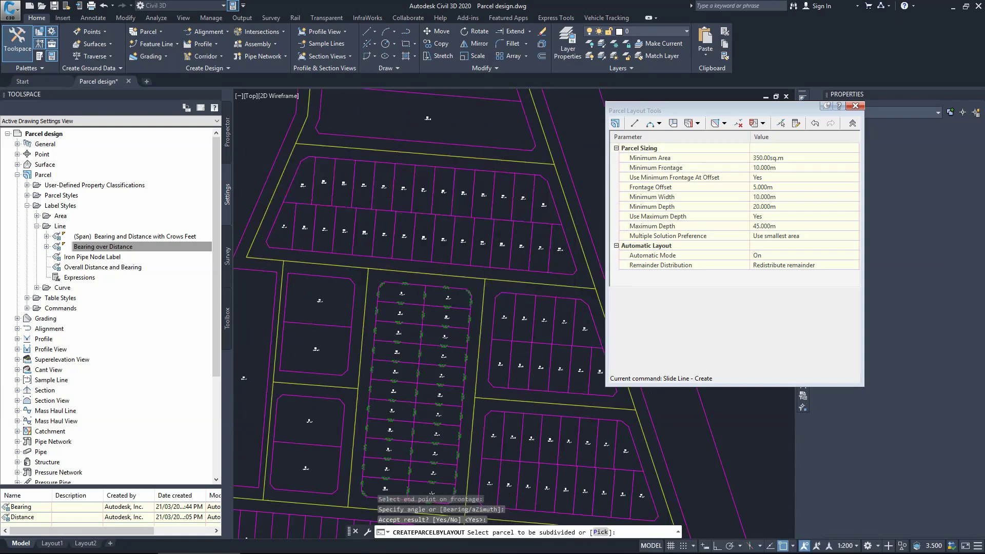
- Subdivide the lower parcel of the next block to the north along its lower boundary, and accept the result
middle_drag(320, 119, 371, 247)
click(383, 259)
click(584, 277)
key(Return)
key(Return)
- Subdivide the upper parcel of this northern block along the boundary shared with the lots below it
click(374, 215)
click(570, 230)
key(Return)
key(Return)
- Subdivide the long parcel along the site's eastern edge, running the frontage along the adjoining road boundary, and accept it
scroll(389, 460, down, 2)
click(576, 434)
click(423, 260)
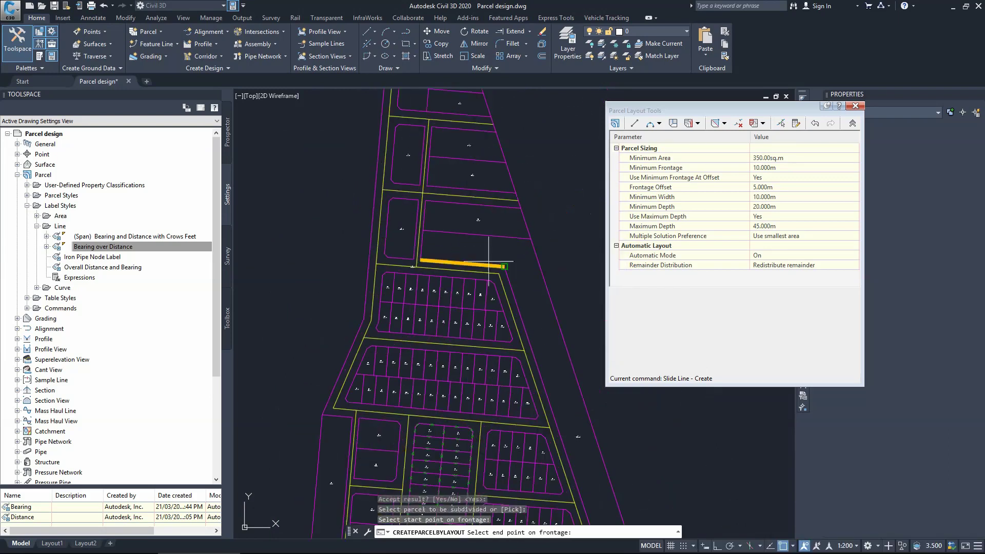
middle_drag(500, 466, 423, 241)
click(548, 405)
key(Return)
middle_drag(448, 91, 493, 267)
key(Return)
- Subdivide the parcel just above the eastern parcel's northern lots, using its lower boundary as the frontage
scroll(426, 211, up, 2)
click(417, 255)
click(588, 267)
key(Return)
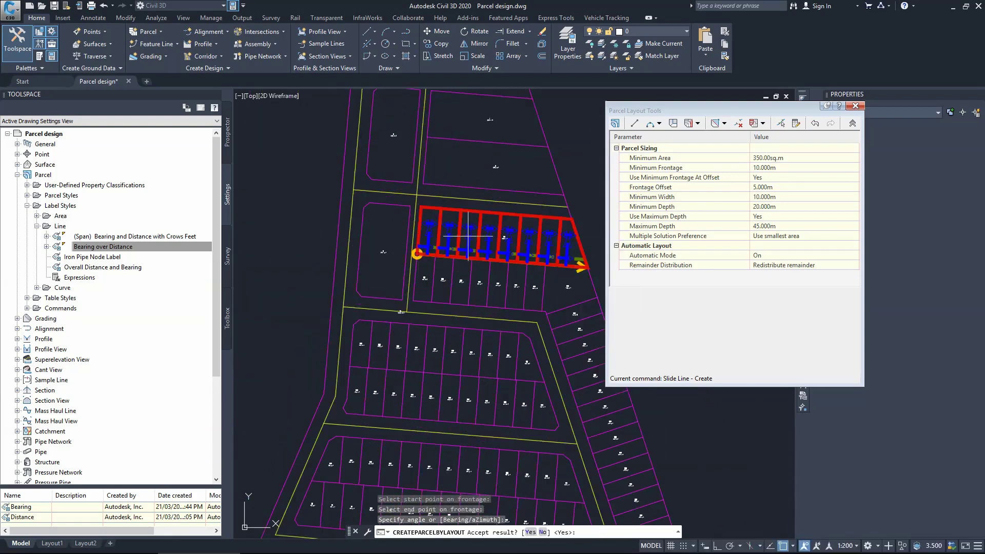
key(Return)
- Subdivide the lower parcel of the next two-parcel block across the road to the north, along its lower boundary
scroll(444, 243, up, 2)
scroll(389, 226, down, 1)
click(477, 229)
click(407, 246)
click(544, 256)
right_click(539, 259)
click(559, 266)
key(Return)
- Subdivide the upper parcel of that two-parcel block along the boundary shared with the lots below
click(411, 200)
click(530, 209)
right_click(478, 194)
click(497, 200)
key(Return)
- Subdivide the lower of the two parcels at the site's northern tip
scroll(451, 285, down, 2)
scroll(445, 242, up, 2)
click(464, 185)
click(489, 201)
scroll(456, 186, up, 1)
key(Return)
scroll(472, 342, down, 1)
- Subdivide the upper parcel at the site's northern tip, using its upper boundary as the frontage, and accept the result
click(448, 215)
click(429, 190)
click(498, 196)
right_click(475, 203)
click(500, 210)
key(Return)
- Subdivide the upper parcel of the small block to the left of the labelled lots, and accept the result
scroll(427, 223, down, 2)
middle_drag(396, 440, 418, 358)
scroll(418, 358, up, 1)
click(419, 349)
scroll(404, 345, up, 2)
click(395, 308)
click(497, 324)
key(Return)
right_click(419, 334)
click(444, 343)
- Subdivide the lower parcel of the small block to the left of the labelled lots, using its lower boundary as frontage, and accept the result
click(429, 345)
click(374, 375)
click(477, 376)
key(Return)
right_click(434, 340)
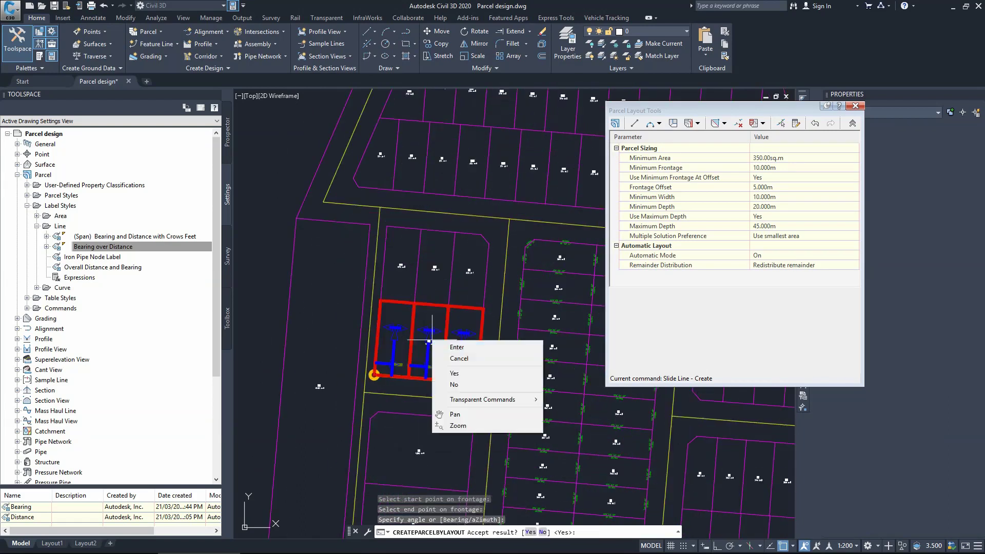
click(449, 346)
- Subdivide the upper parcel of the next small block below, just left of the labelled lots, and accept the result
scroll(422, 444, down, 1)
click(431, 364)
click(399, 347)
click(461, 354)
key(Return)
scroll(404, 349, up, 3)
key(Return)
- Subdivide the lower parcel of that same block, using the boundary shared with the upper lots as frontage, and accept the result
scroll(409, 331, down, 3)
click(413, 354)
key(Escape)
click(431, 401)
click(401, 376)
click(465, 380)
right_click(446, 387)
click(465, 394)
right_click(420, 397)
click(439, 403)
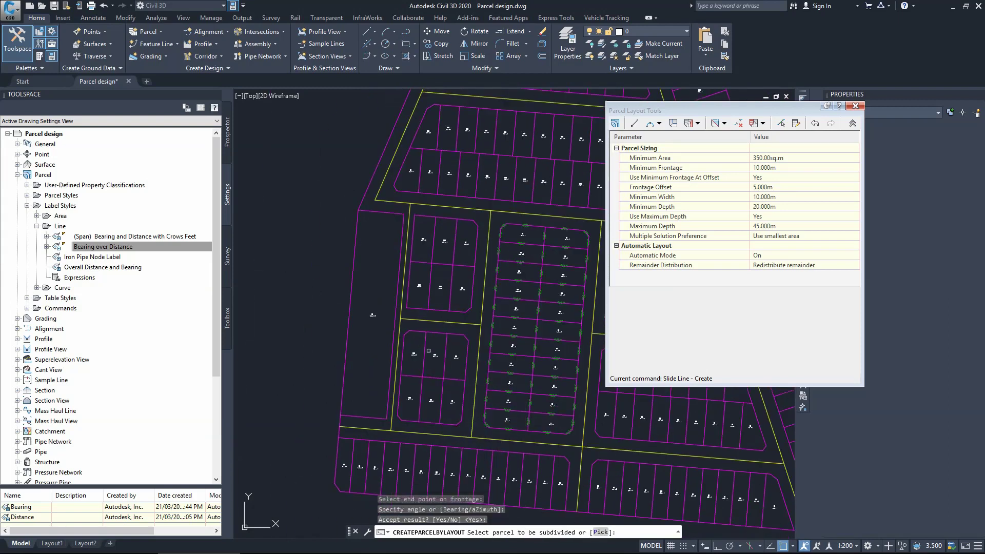
- Set the parcel sizing to a 150 sq.m minimum area, 7 m minimum frontage and 7 m minimum width
scroll(427, 351, down, 2)
scroll(403, 349, down, 4)
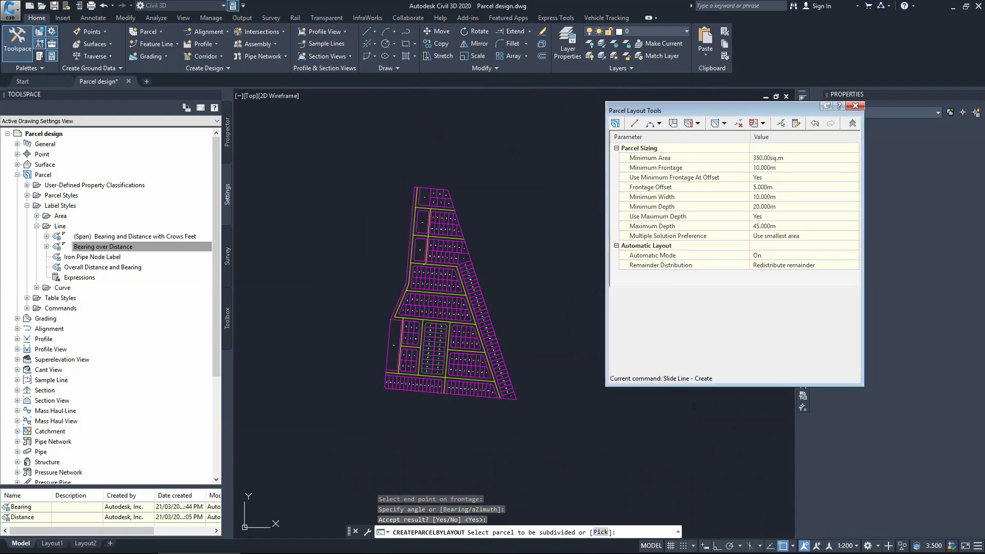
click(803, 167)
click(803, 158)
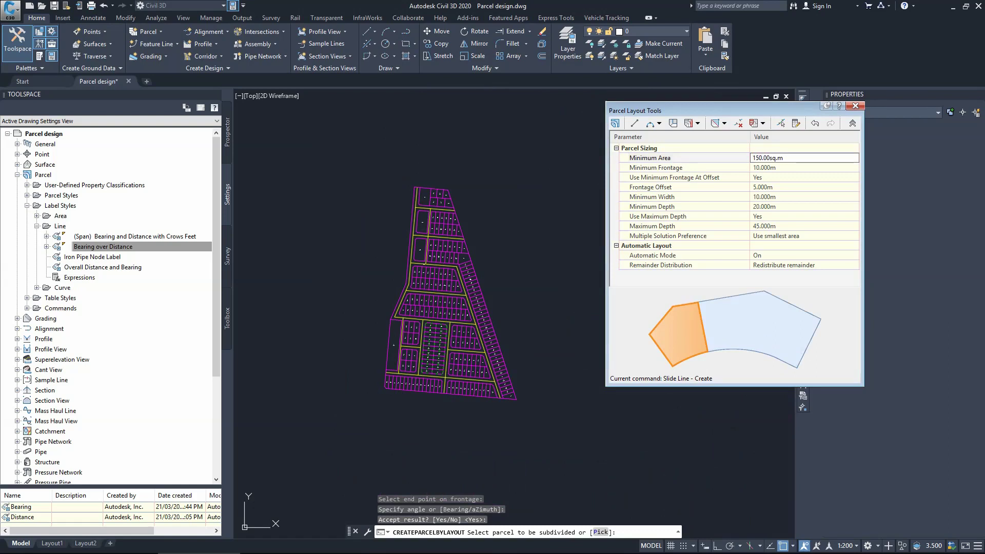
click(803, 167)
text(7)
click(764, 196)
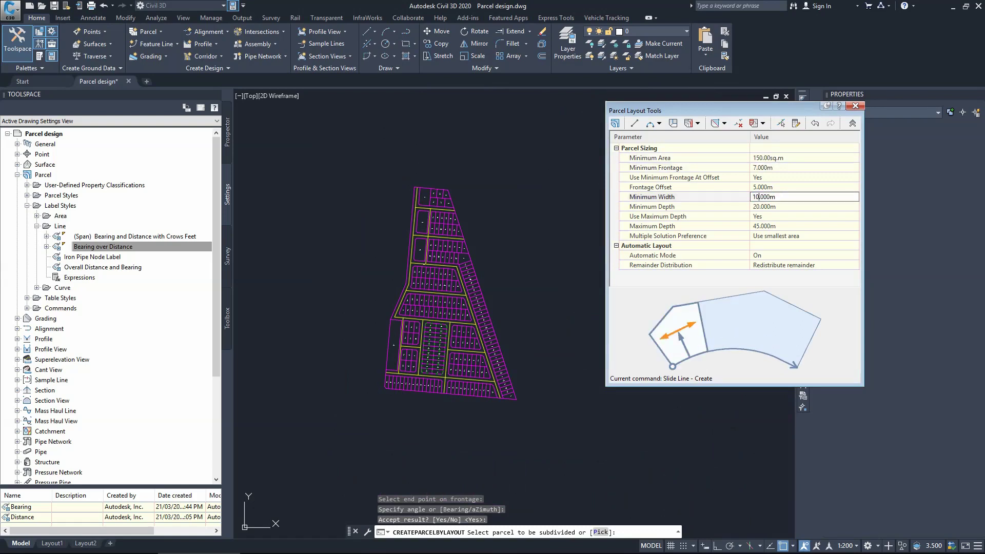
double_click(755, 206)
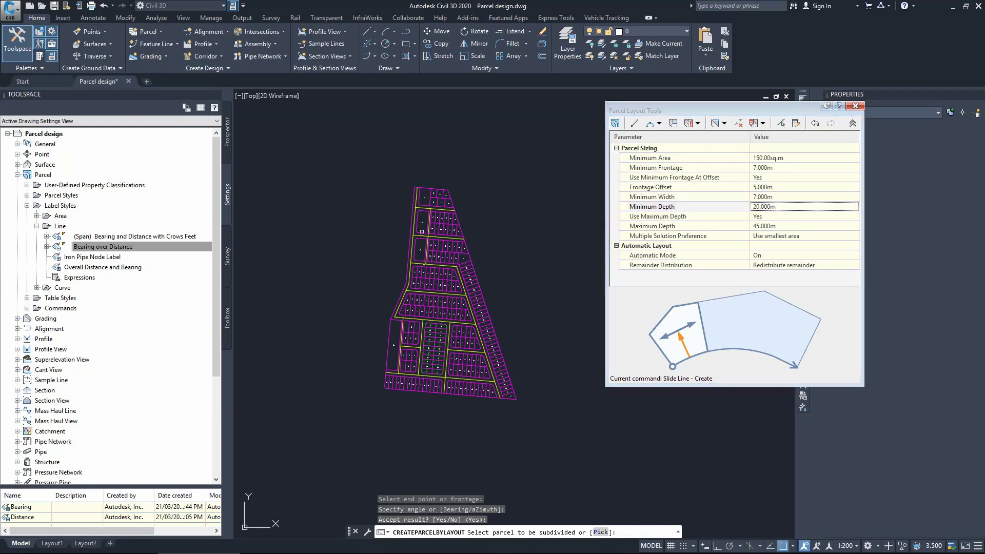
- Subdivide the undivided parcel at the site's northwest tip, using its western boundary as frontage, and accept the result
scroll(425, 198, up, 3)
click(423, 193)
key(Escape)
click(422, 194)
click(401, 156)
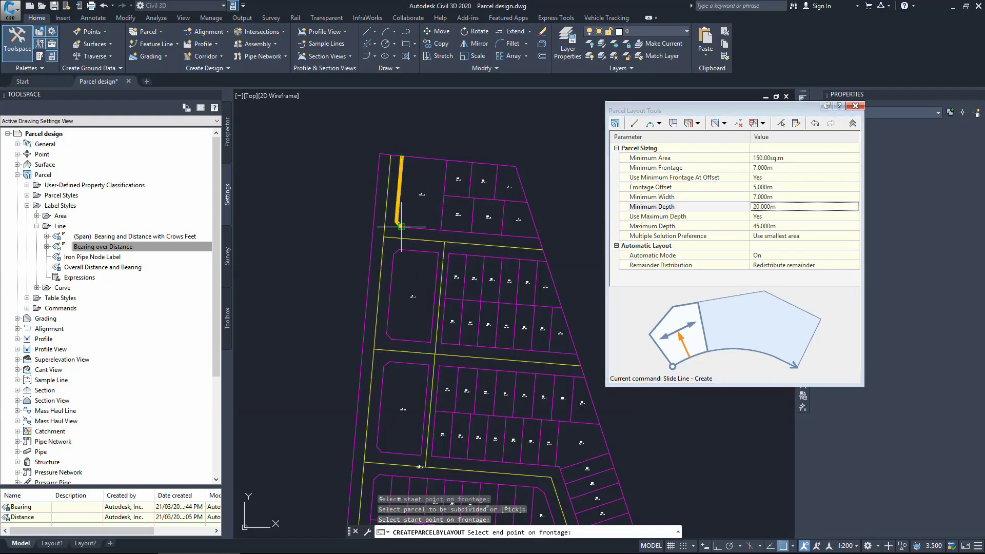
click(401, 225)
right_click(406, 221)
click(431, 227)
right_click(406, 196)
click(429, 202)
- Subdivide the tall parcel on the west side of the second block from the north, using its eastern boundary as frontage, and accept the result
click(412, 296)
click(438, 252)
click(430, 340)
right_click(426, 342)
click(451, 349)
scroll(430, 209, down, 2)
key(Return)
- Subdivide the tall western parcel of the third block from the north, using its eastern boundary as frontage, and accept the result
click(413, 332)
click(430, 305)
click(427, 360)
right_click(419, 338)
click(442, 345)
key(Return)
- Subdivide the long parcel on the site's southwestern edge, using its eastern boundary as frontage, and accept the result
middle_drag(407, 331, 474, 109)
click(414, 351)
click(433, 290)
click(422, 416)
right_click(421, 374)
click(431, 380)
key(Return)
- End the Slide Line subdivision and exit the parcel layout tools
scroll(436, 347, down, 3)
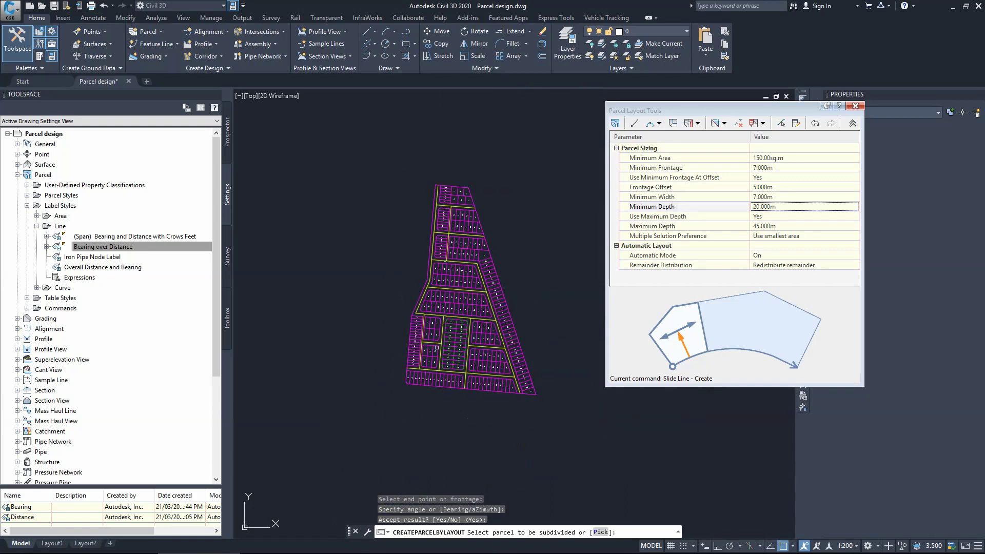
scroll(489, 258, up, 3)
right_click(467, 253)
click(480, 258)
scroll(405, 303, down, 3)
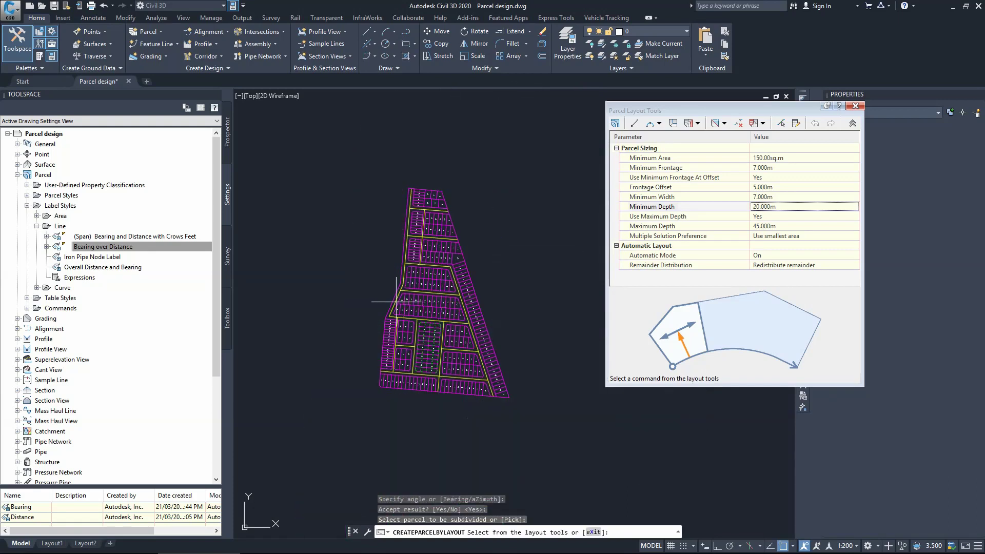
scroll(396, 302, up, 2)
key(Escape)
key(Escape)
scroll(546, 349, down, 1)
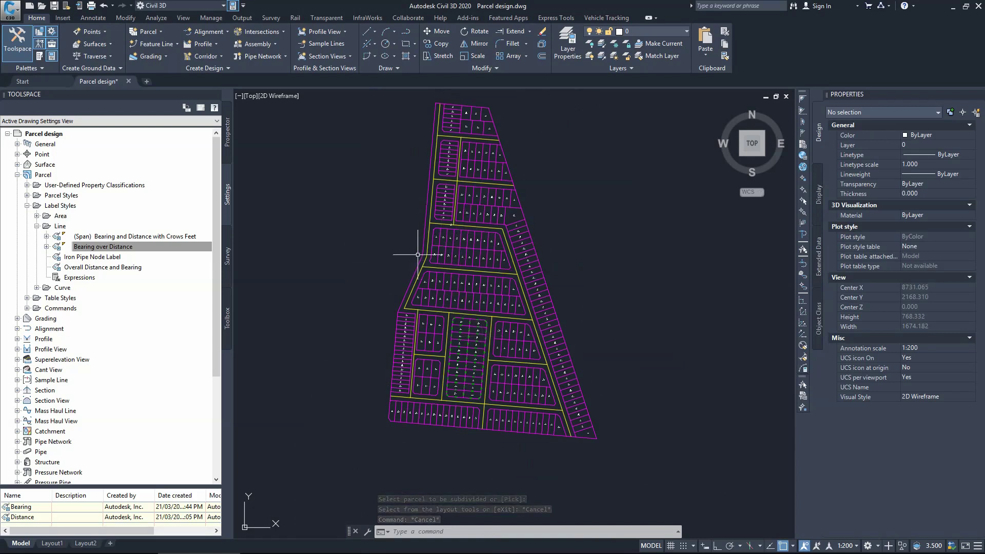
- Select a lot in the second block's western column and start renumbering Site 1 parcels from 1 with an increment of 1
scroll(466, 249, up, 10)
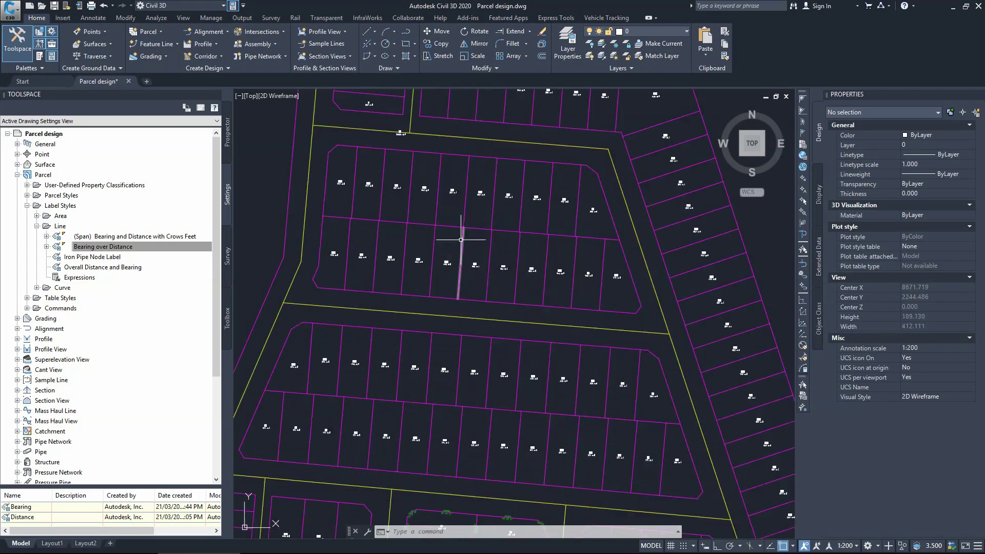
scroll(507, 202, up, 1)
scroll(468, 270, down, 7)
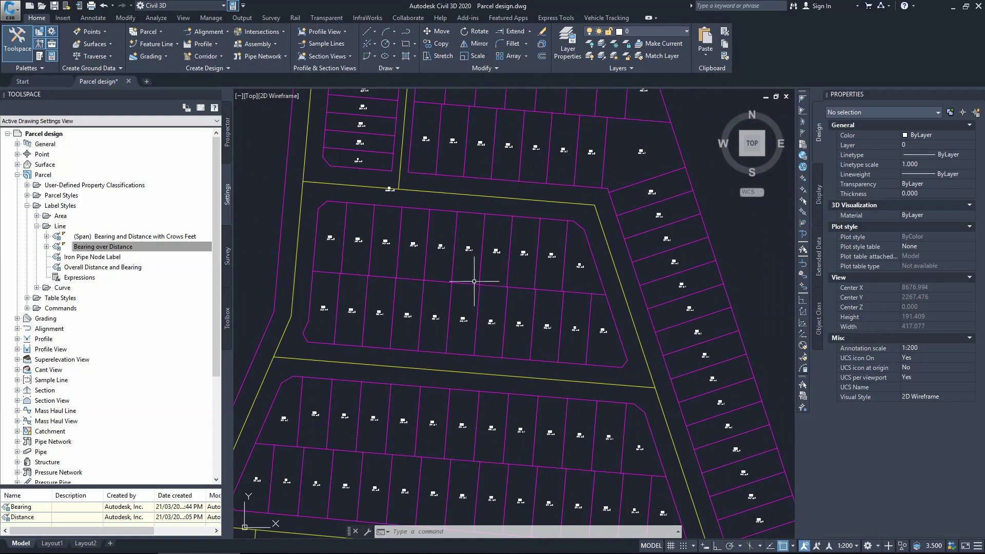
scroll(471, 272, down, 5)
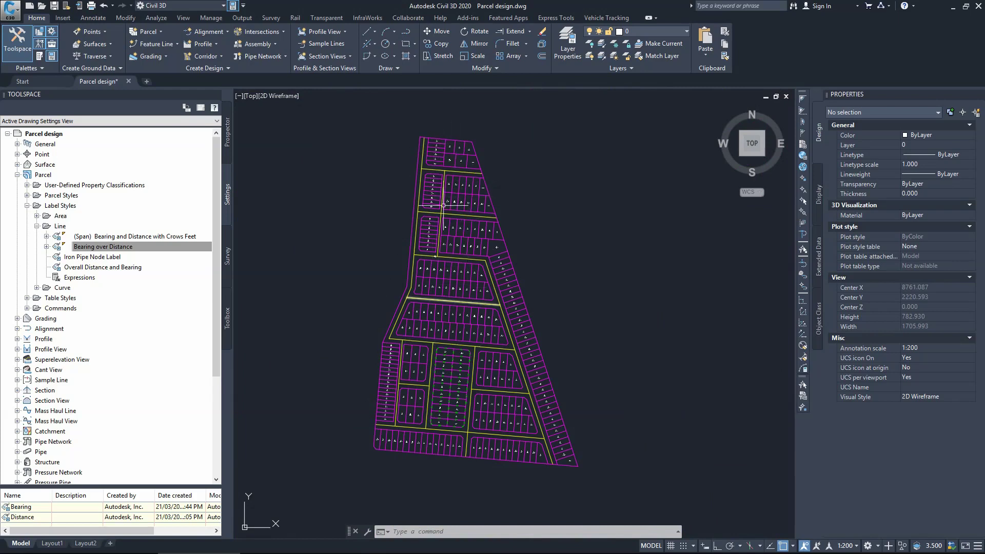
scroll(472, 281, up, 3)
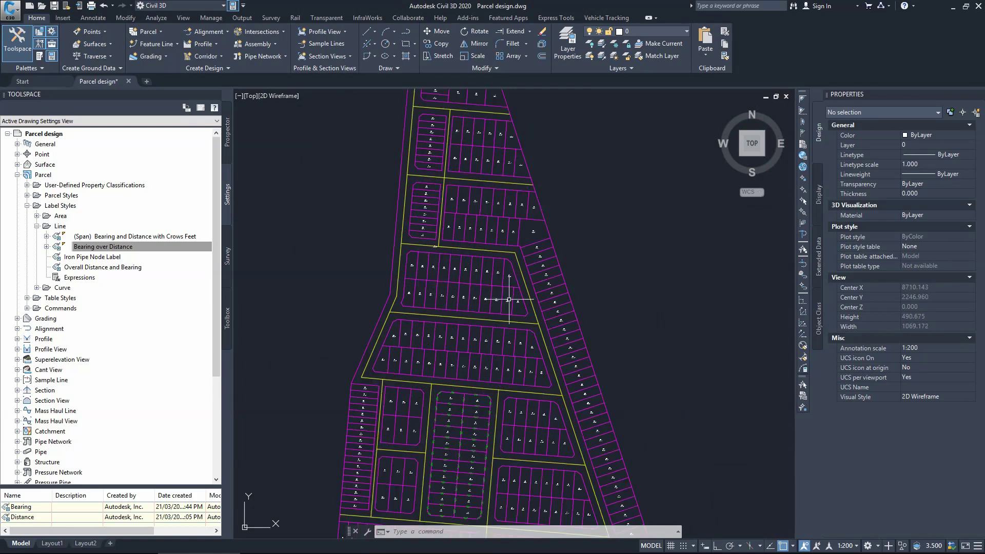
scroll(439, 286, down, 3)
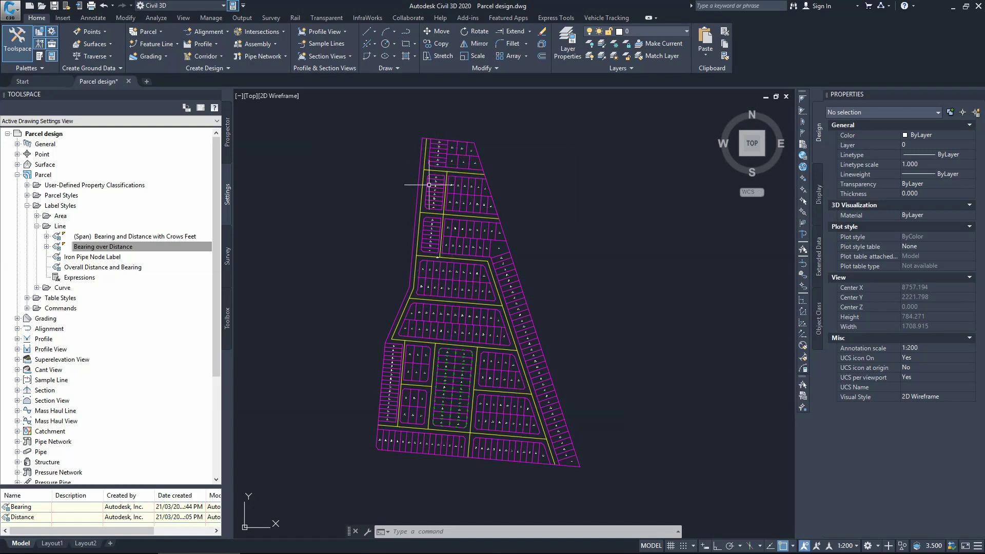
scroll(434, 175, up, 2)
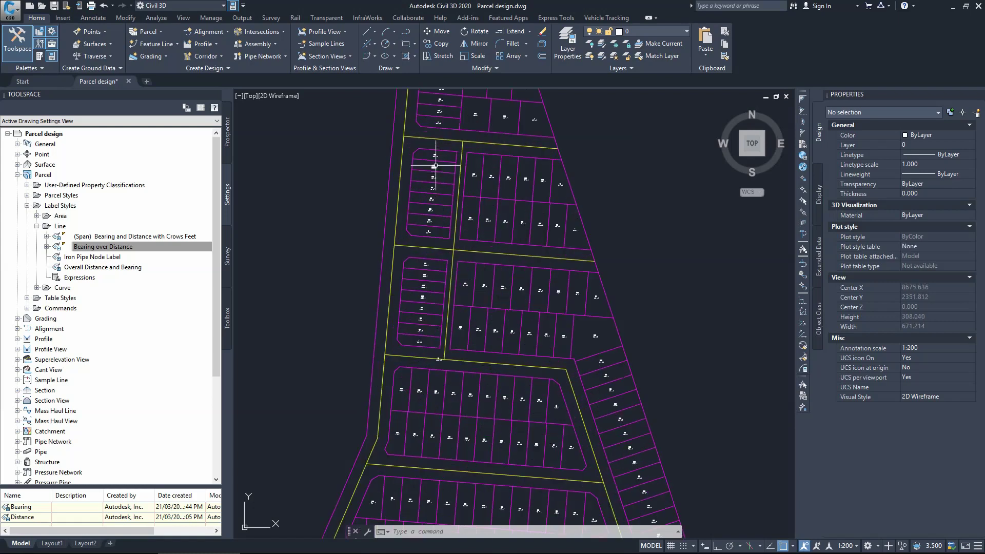
click(433, 166)
scroll(433, 166, up, 2)
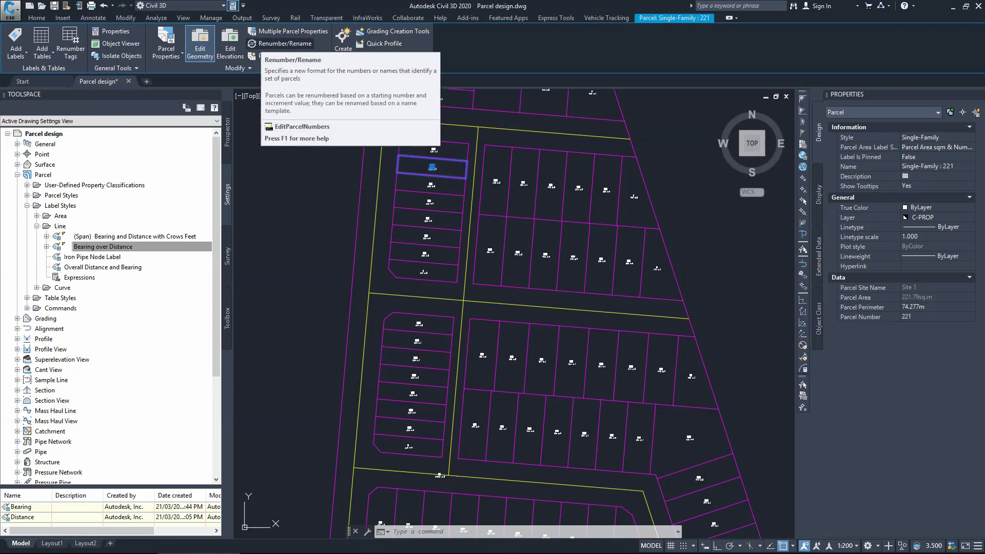
click(280, 44)
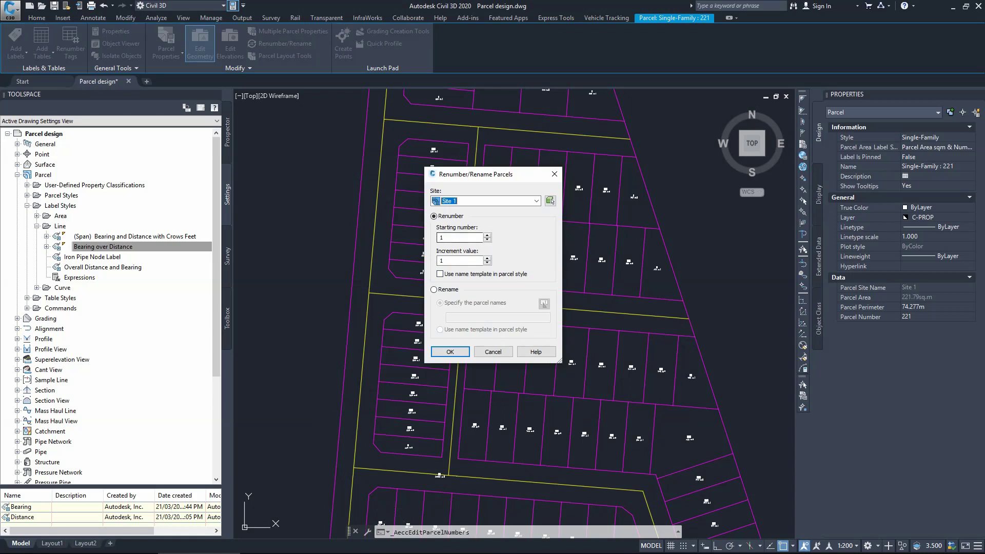
click(449, 352)
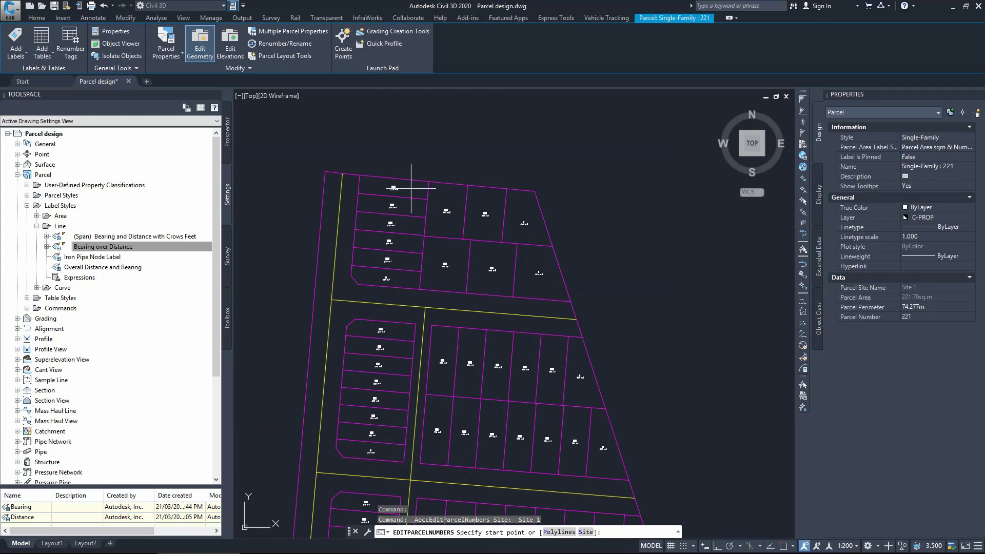
- Run the renumbering path down the western column of lots in the northern-tip block
scroll(411, 189, down, 2)
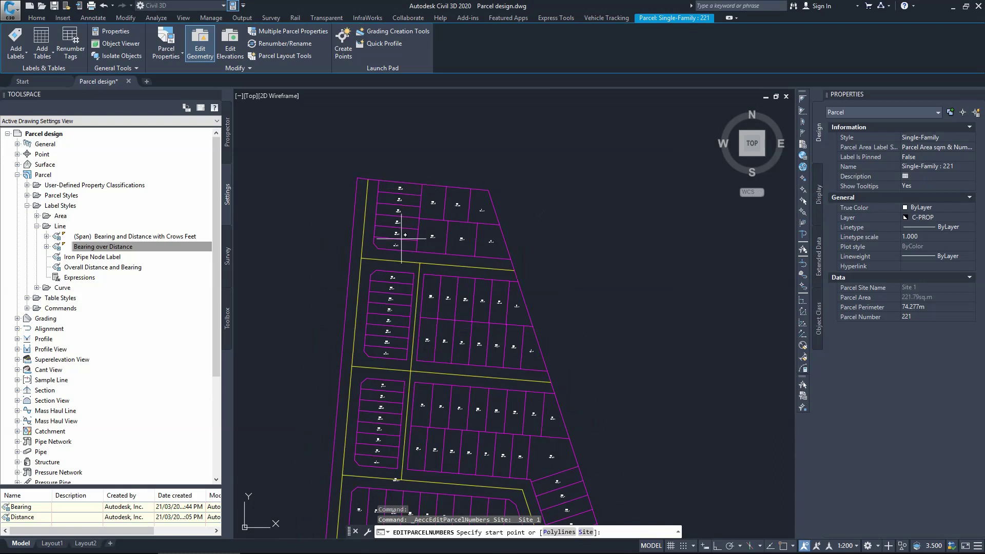
click(413, 188)
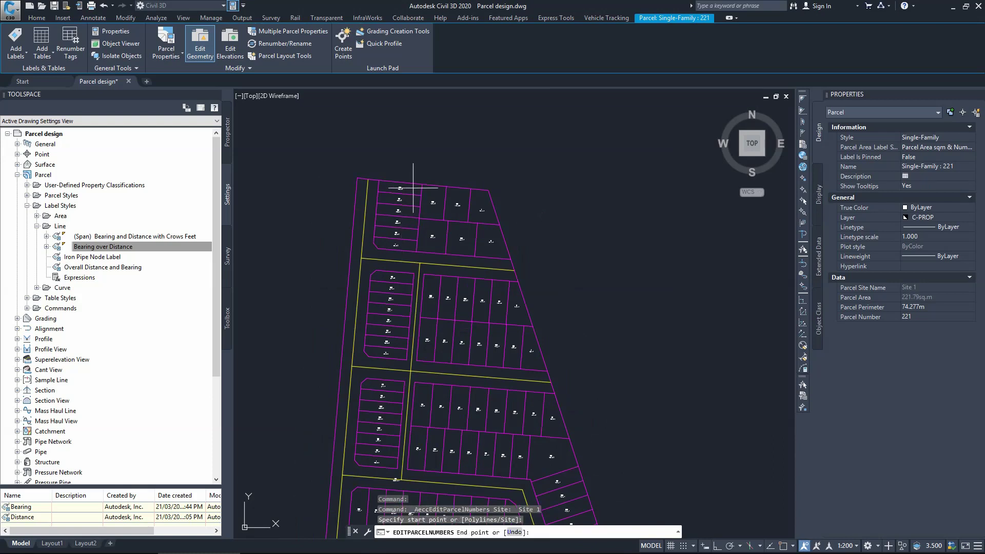
click(410, 247)
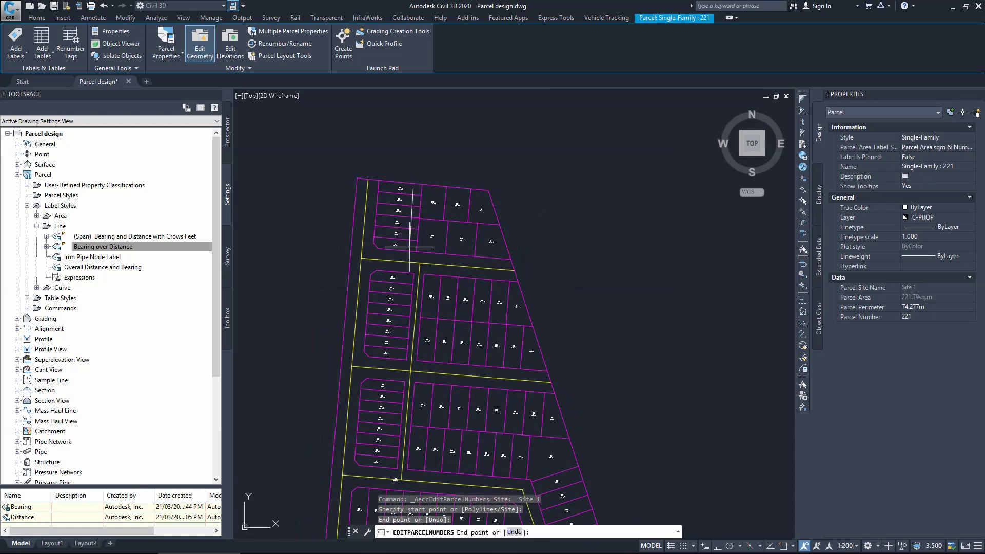
key(Return)
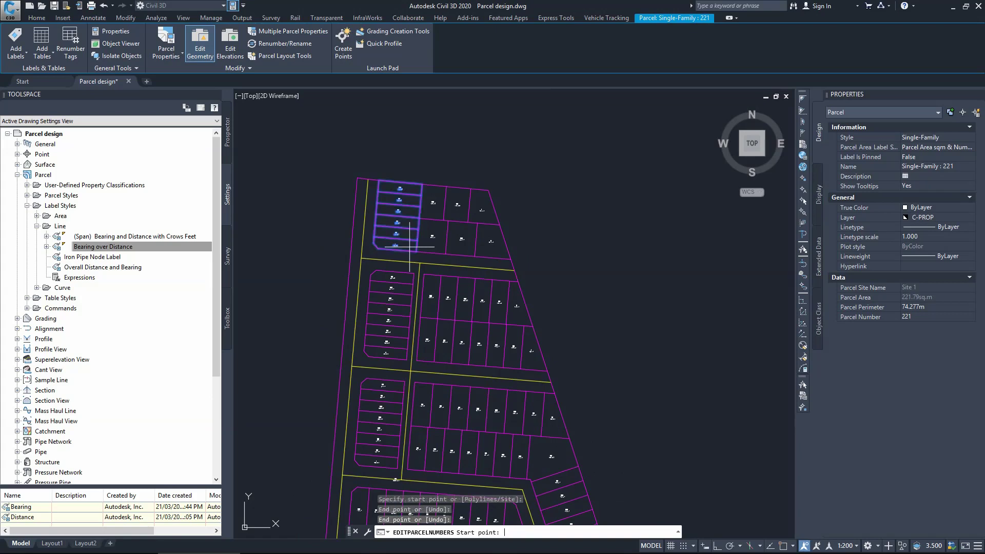
- Continue the renumbering path through the remaining lots east of that column, along the upper row and into the lower row
scroll(420, 253, down, 4)
scroll(403, 297, up, 4)
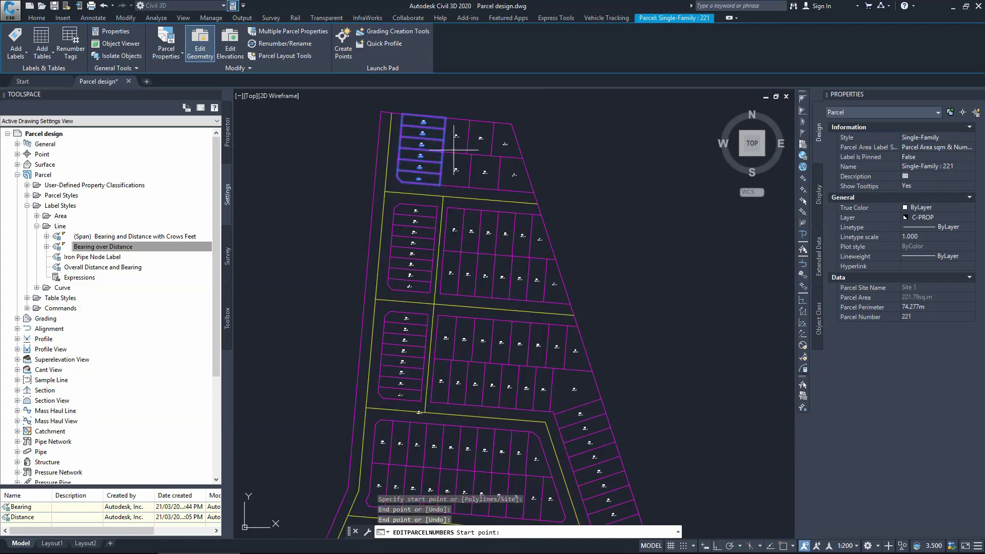
scroll(428, 119, up, 3)
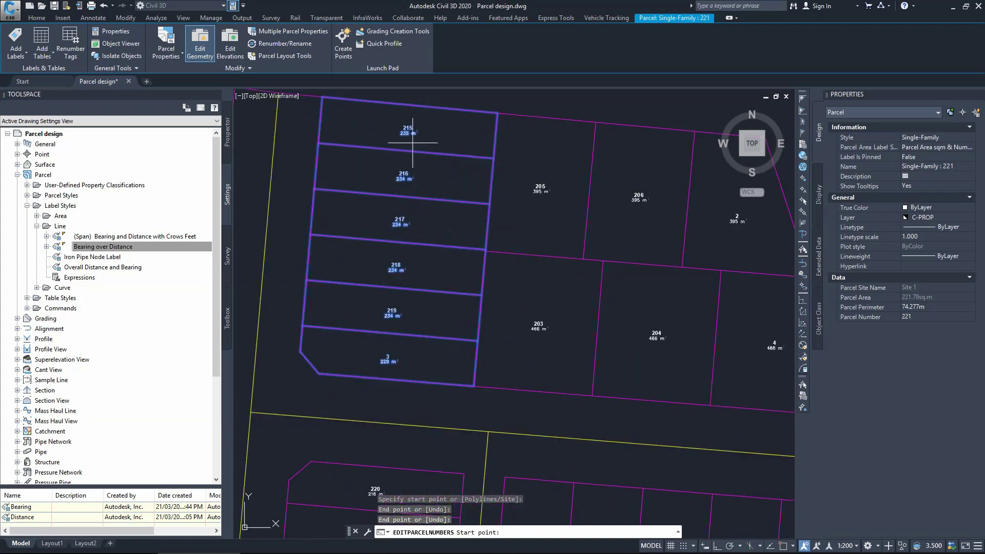
scroll(381, 193, down, 2)
scroll(412, 174, down, 2)
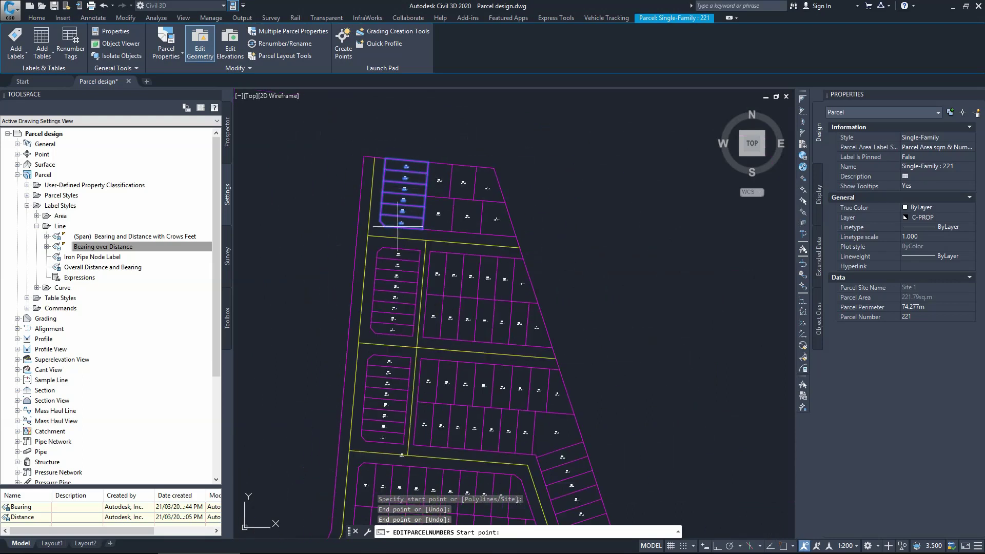
scroll(372, 284, down, 2)
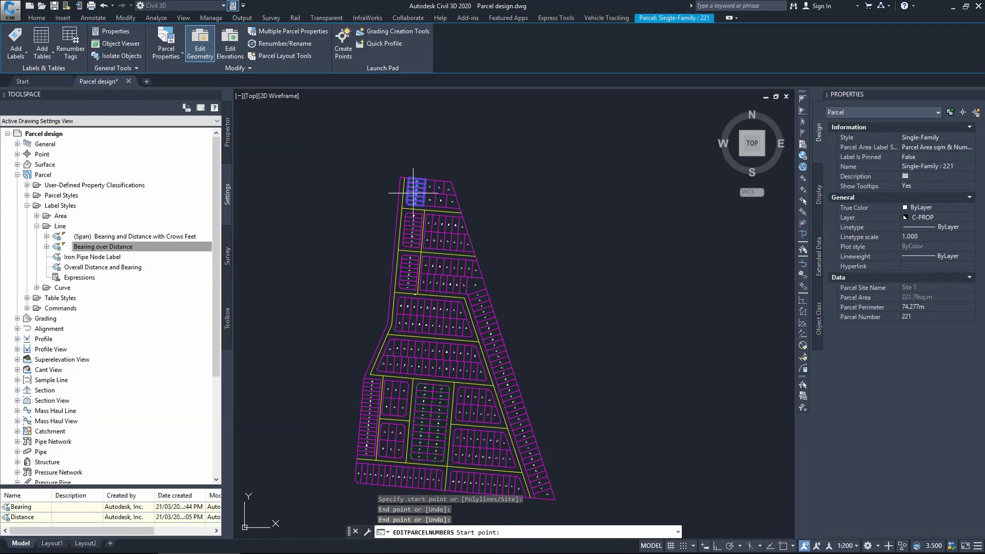
scroll(437, 179, up, 3)
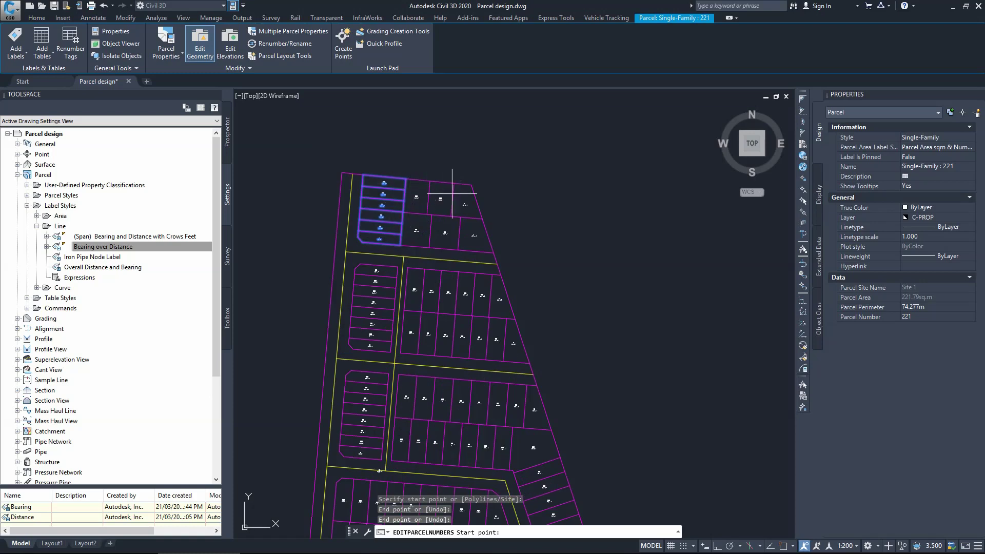
click(437, 187)
click(467, 194)
click(475, 236)
key(Return)
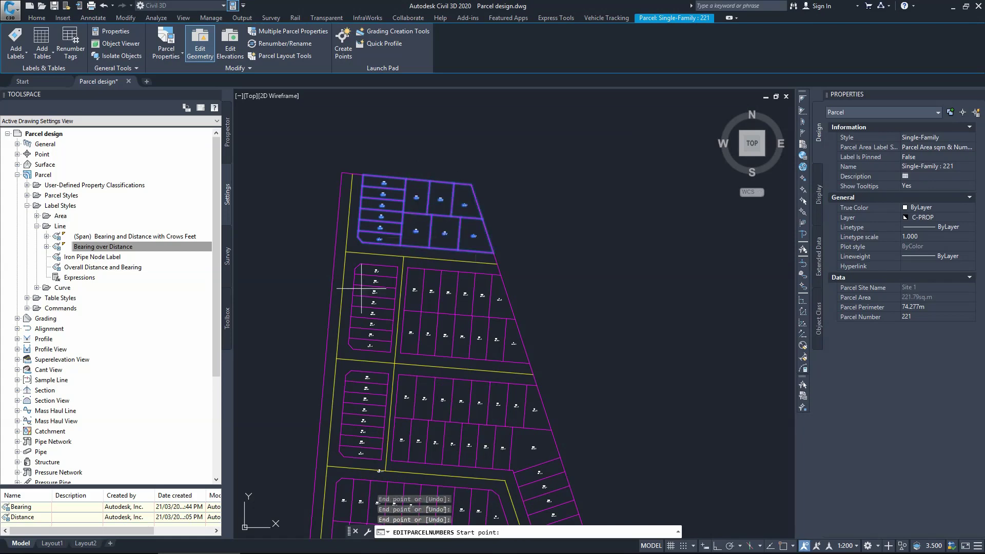
- Continue the renumbering path through the second block, eastward along the upper row and back westward along the lower row
click(416, 279)
click(496, 289)
click(507, 336)
click(410, 329)
key(Return)
- Continue the renumbering through the third block's western column and upper row, apply it, and clear the lot selection
middle_drag(390, 398, 413, 318)
click(392, 296)
click(399, 373)
key(Return)
click(555, 321)
key(Return)
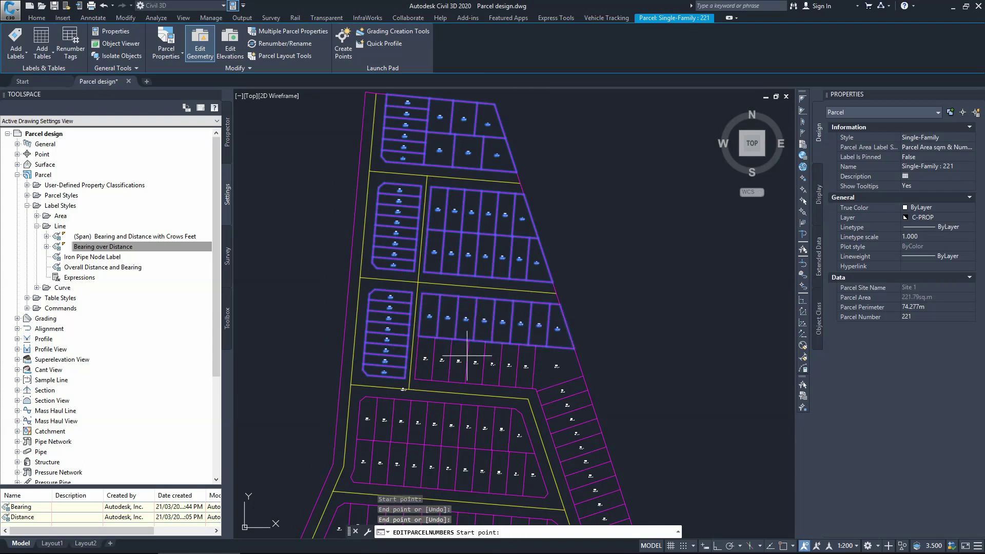
scroll(403, 390, up, 2)
scroll(429, 350, down, 3)
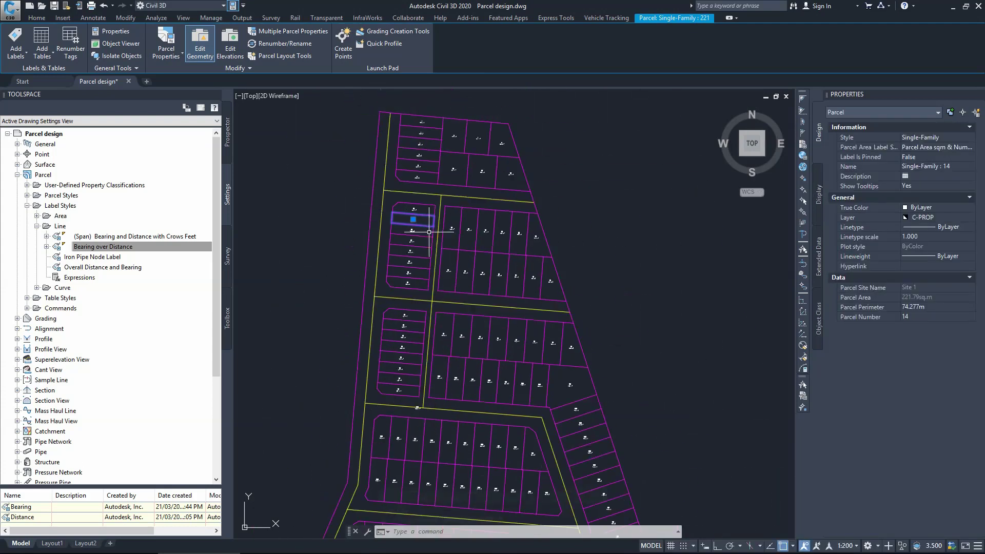
scroll(430, 349, up, 2)
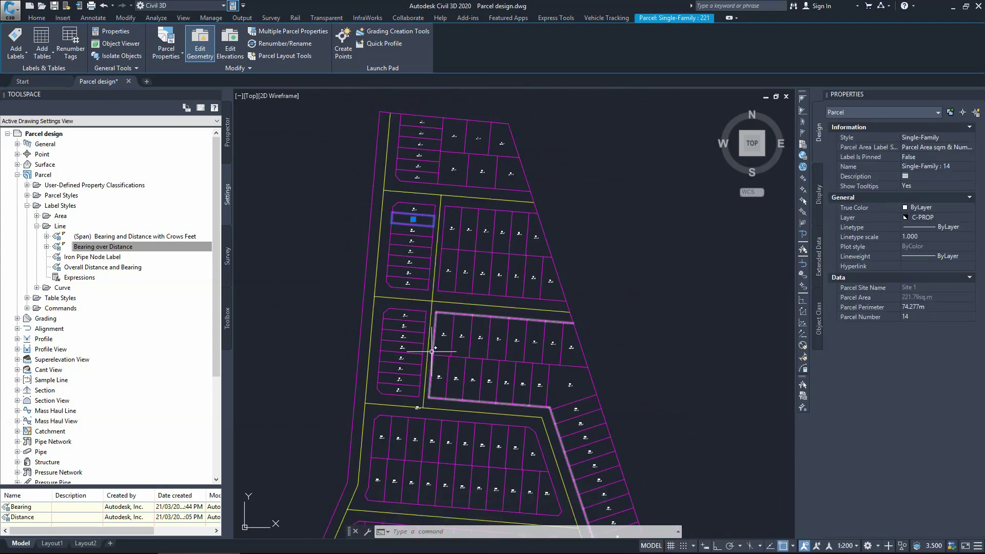
key(Escape)
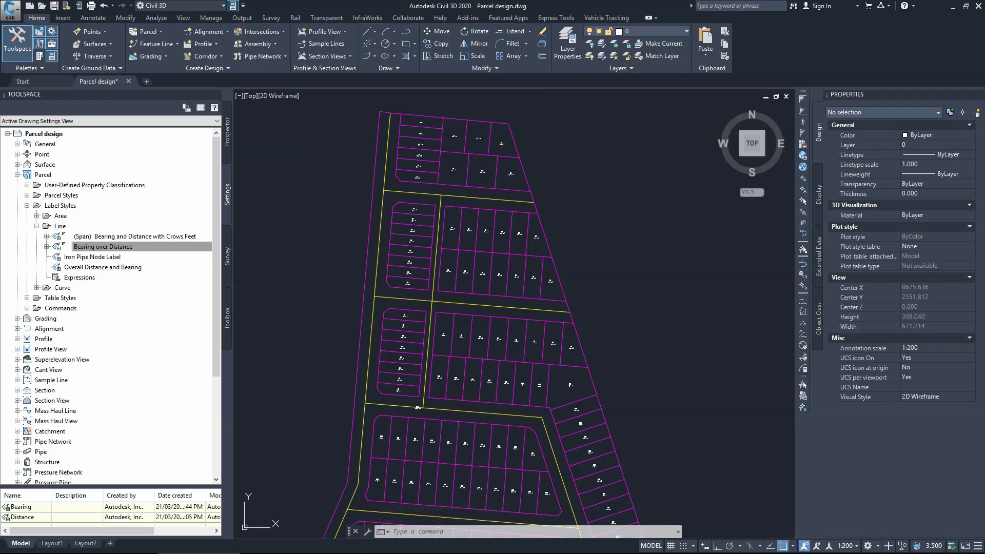
- Check the next starting number offered by Renumber/Rename against the last lot numbered in the third block's upper row, without applying it
click(439, 377)
click(280, 43)
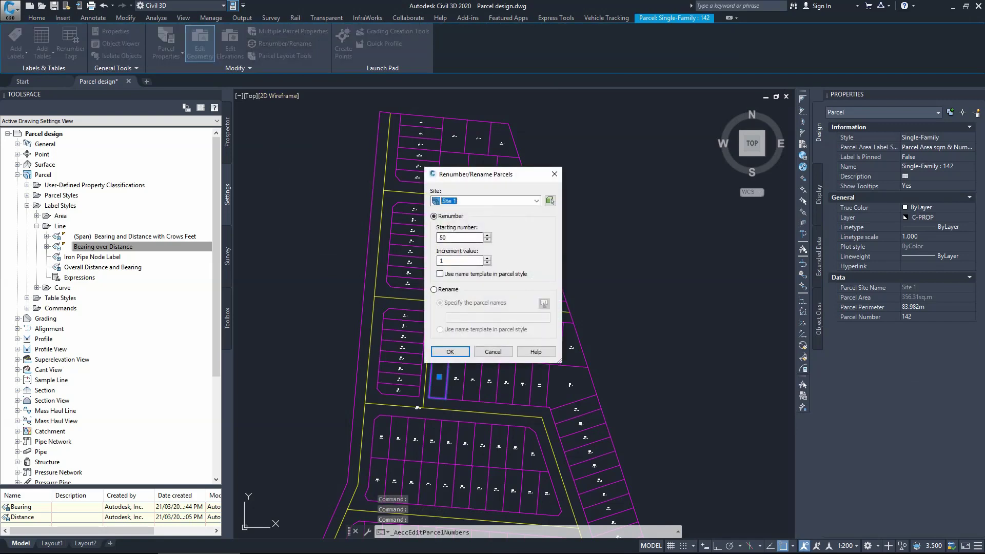
click(553, 174)
scroll(554, 333, up, 6)
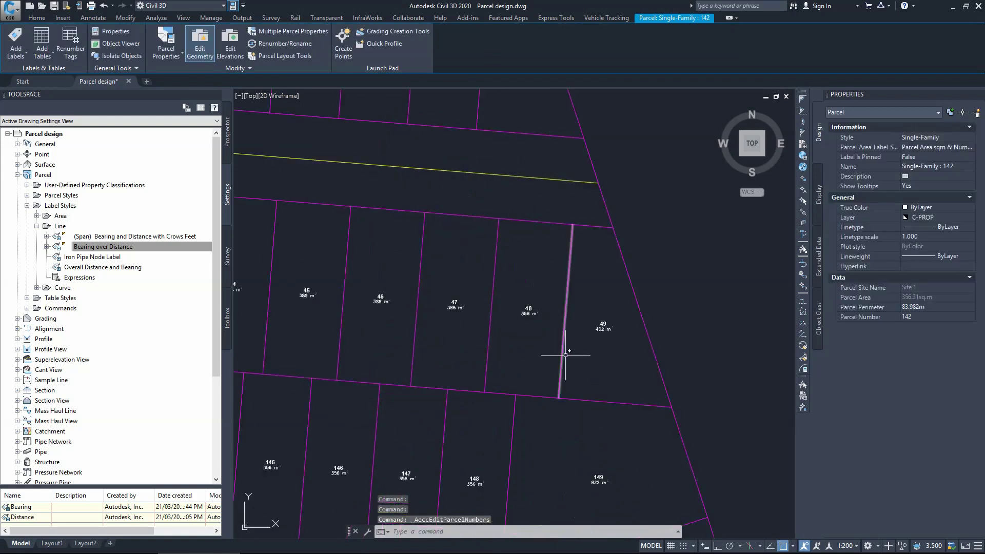
- Renumber the third block's lower row and the eastern boundary strip down to its southern end, starting at 50 with increment 1
scroll(590, 270, down, 4)
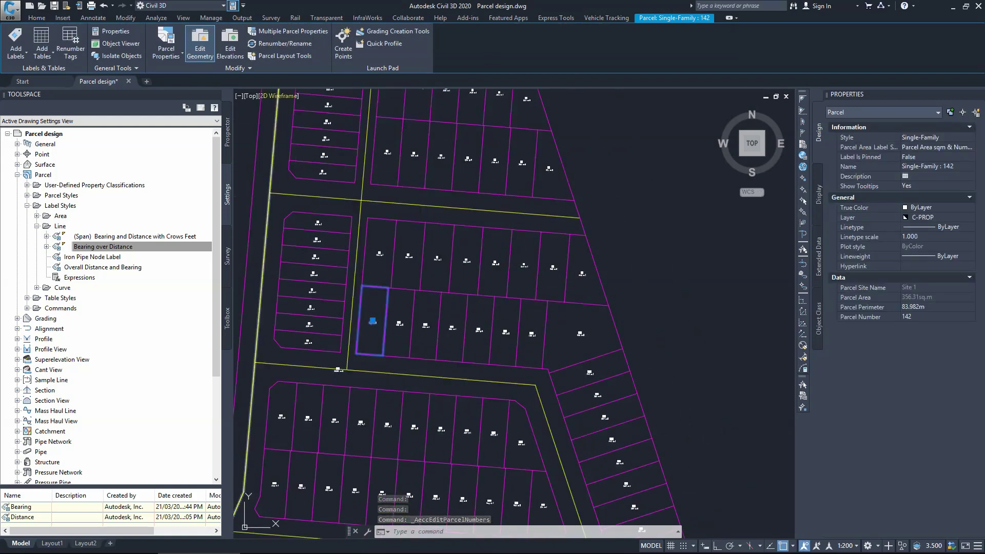
click(285, 43)
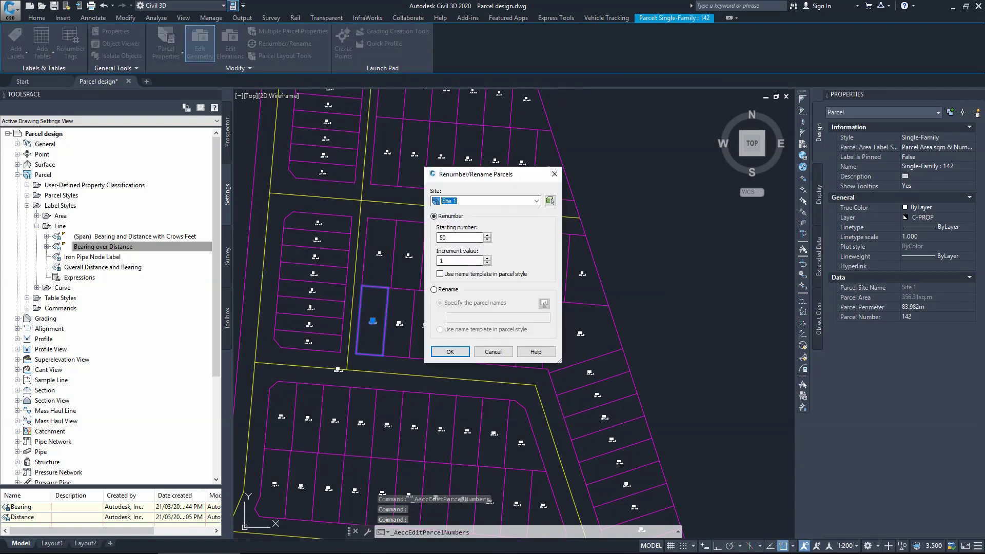
click(449, 351)
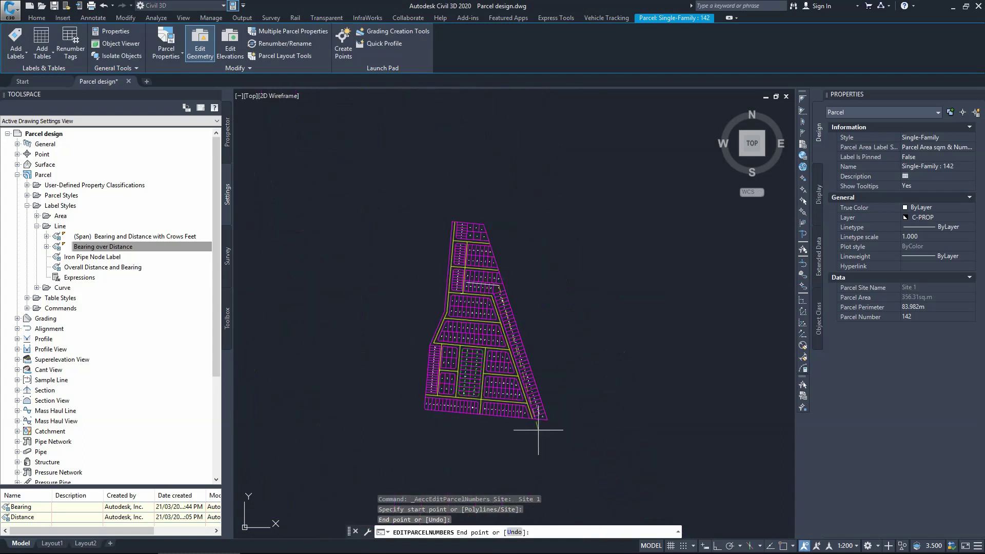
right_click(543, 378)
click(569, 386)
- Start the path along the fourth block's upper row and undo the misplaced end point in the lower row's easternmost lot
click(400, 214)
click(544, 229)
click(554, 292)
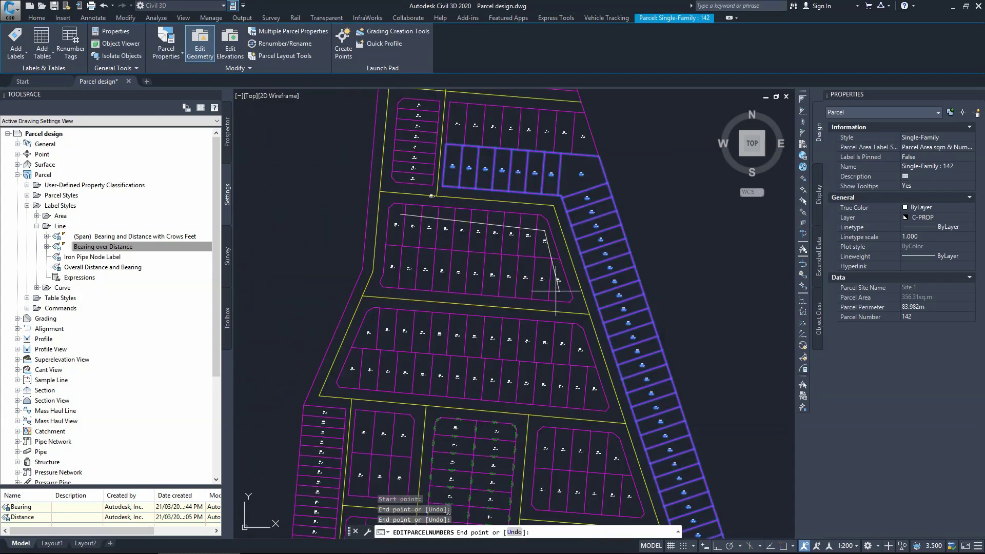
scroll(543, 256, up, 5)
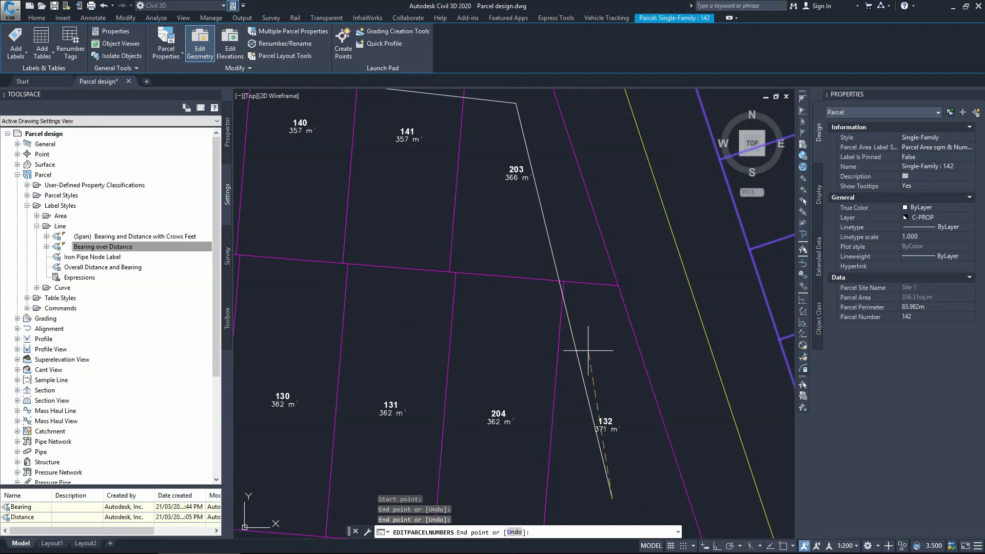
text(u)
key(Return)
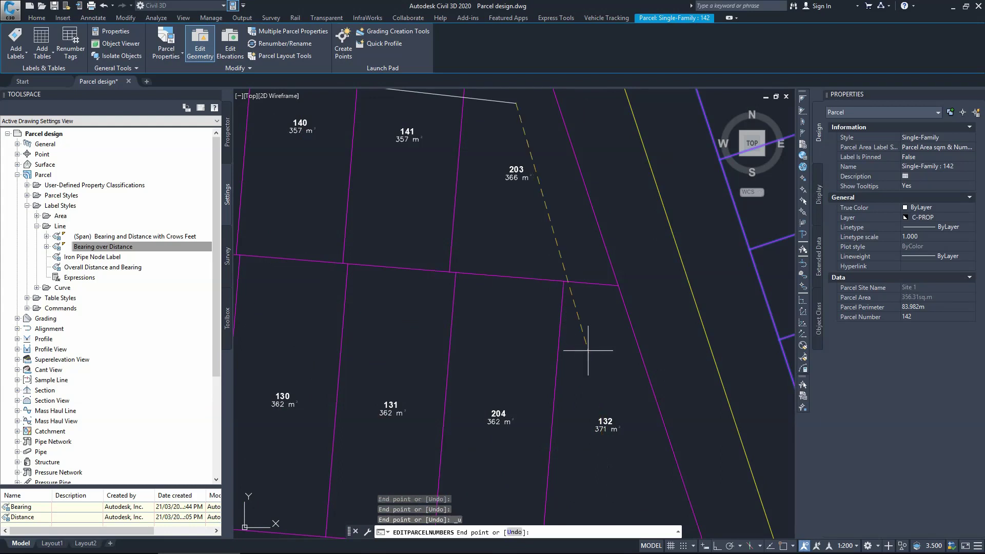
- Continue the fourth block's path back westward along its lower row, apply the renumbering, and clear the lot selection
click(611, 384)
scroll(614, 368, down, 5)
click(355, 339)
key(Return)
middle_drag(354, 325, 393, 202)
key(Return)
right_click(362, 324)
click(389, 330)
key(Escape)
- Restart Renumber/Rename with the offered starting number and run the path through the fifth block, eastward along the upper row and back along the lower row
key(Return)
click(449, 352)
scroll(654, 260, up, 1)
scroll(378, 222, down, 1)
click(311, 313)
scroll(310, 313, down, 2)
scroll(522, 339, up, 2)
click(530, 327)
click(554, 386)
scroll(516, 387, down, 2)
click(307, 384)
key(Return)
- Run the renumbering path southward down the narrow lot column on the site's southwestern edge
middle_drag(387, 520, 424, 395)
click(322, 299)
click(314, 469)
key(Return)
- Run separate renumbering paths through the two small six-lot blocks east of that column, upper row first in each
click(354, 305)
click(391, 309)
click(391, 366)
click(344, 362)
key(Return)
click(345, 408)
click(385, 413)
click(382, 466)
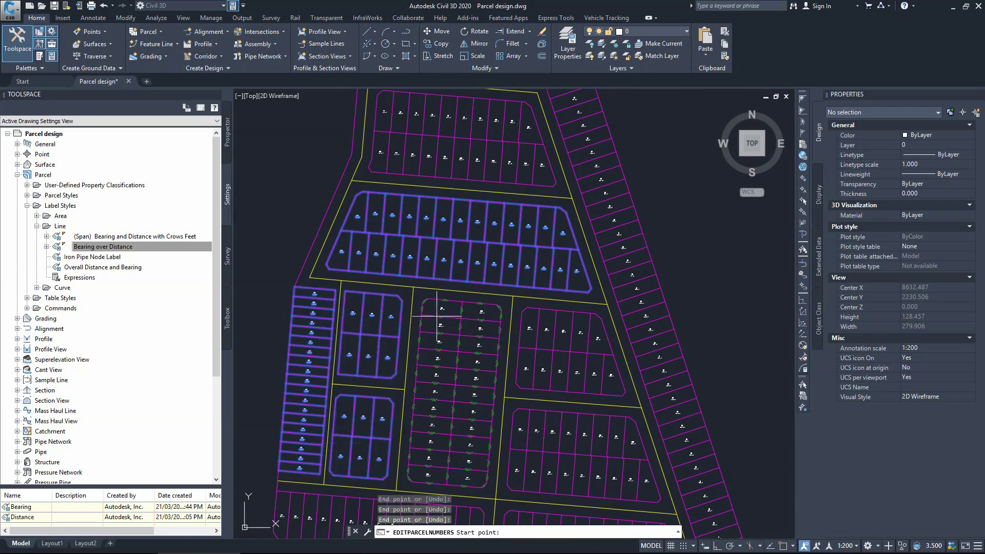
- Complete the central two-column block's renumbering path northward along its eastern column
click(475, 477)
click(485, 310)
key(Return)
- Run renumbering paths through the two blocks east of the central one, eastward along each upper row and back westward along the lower row
click(524, 319)
click(598, 326)
click(618, 385)
click(524, 378)
key(Return)
click(646, 478)
click(517, 467)
key(Return)
- Run renumbering paths eastward through the two southernmost lot rows and apply the renumbering
middle_drag(516, 466, 572, 350)
click(341, 387)
click(532, 407)
key(Return)
click(568, 407)
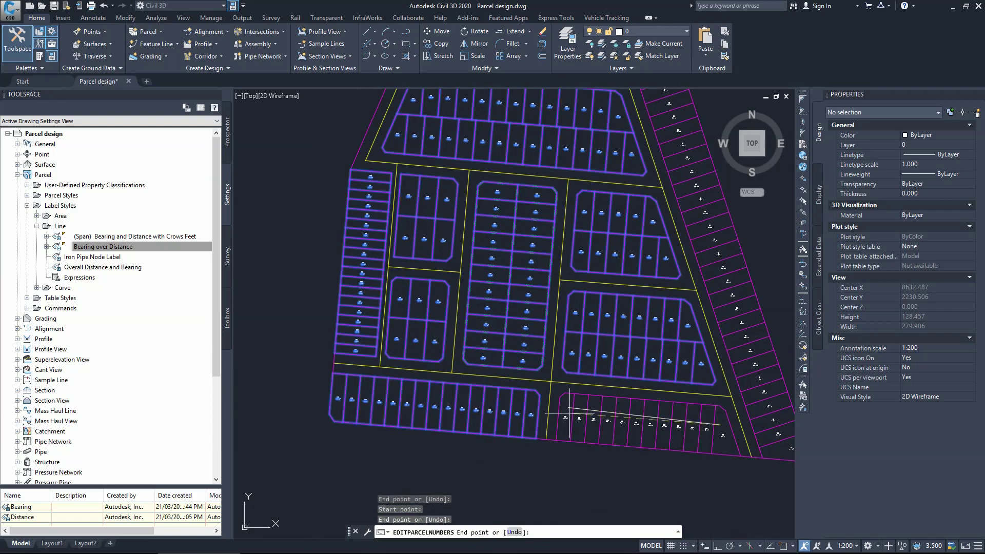
key(Return)
scroll(503, 397, down, 4)
key(Return)
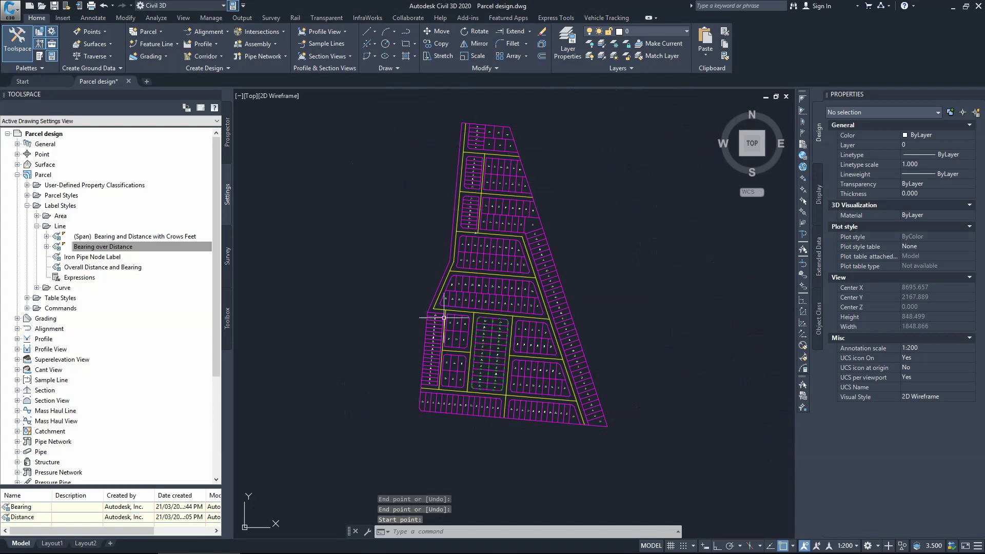
- Select the first lot in the northernmost block and start adding a parcel area table
scroll(489, 151, up, 2)
scroll(489, 151, down, 3)
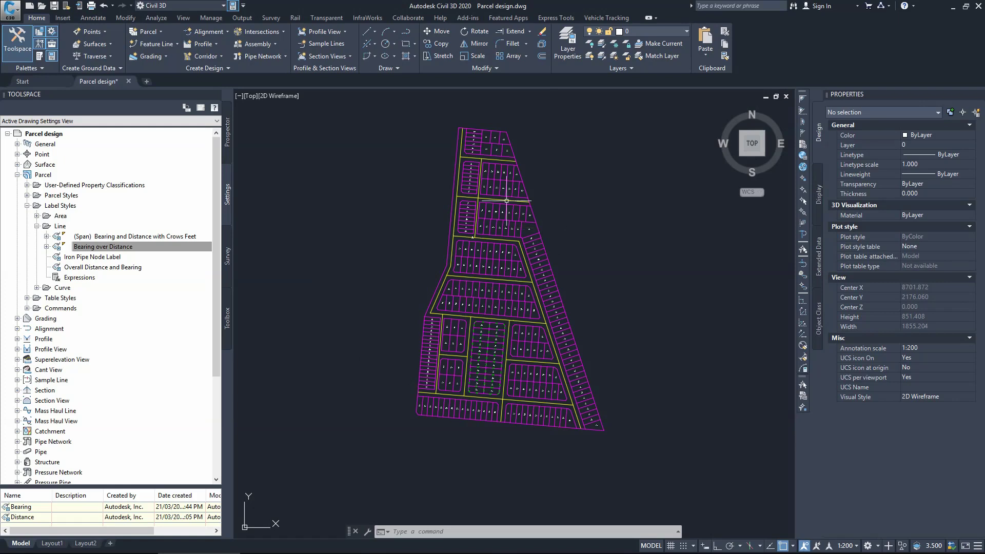
scroll(475, 125, up, 4)
scroll(476, 126, up, 1)
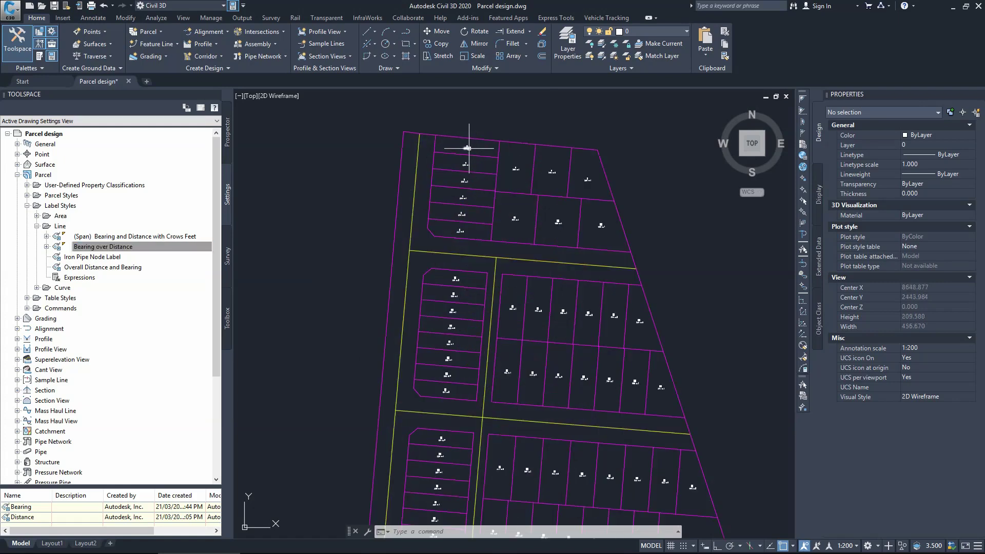
click(467, 148)
scroll(431, 156, down, 7)
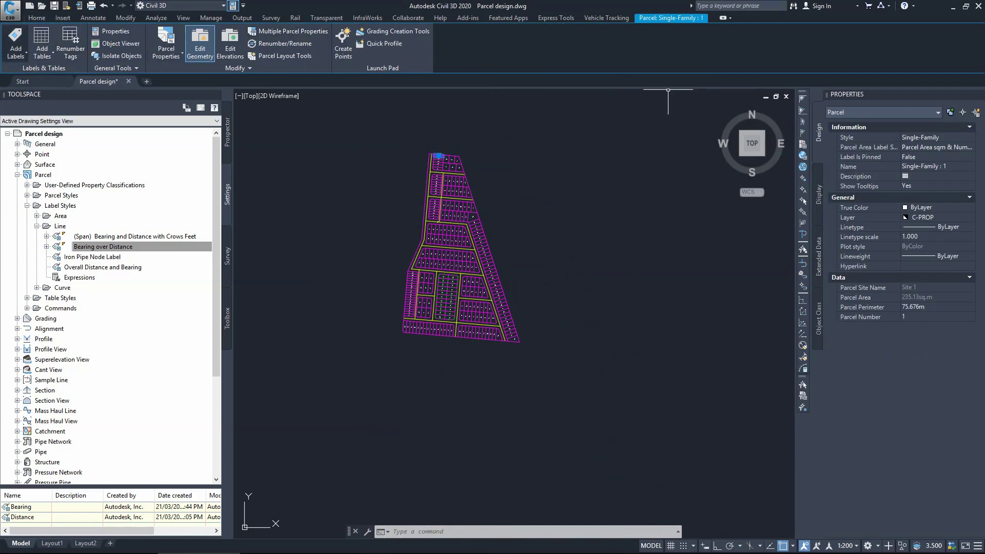
click(42, 51)
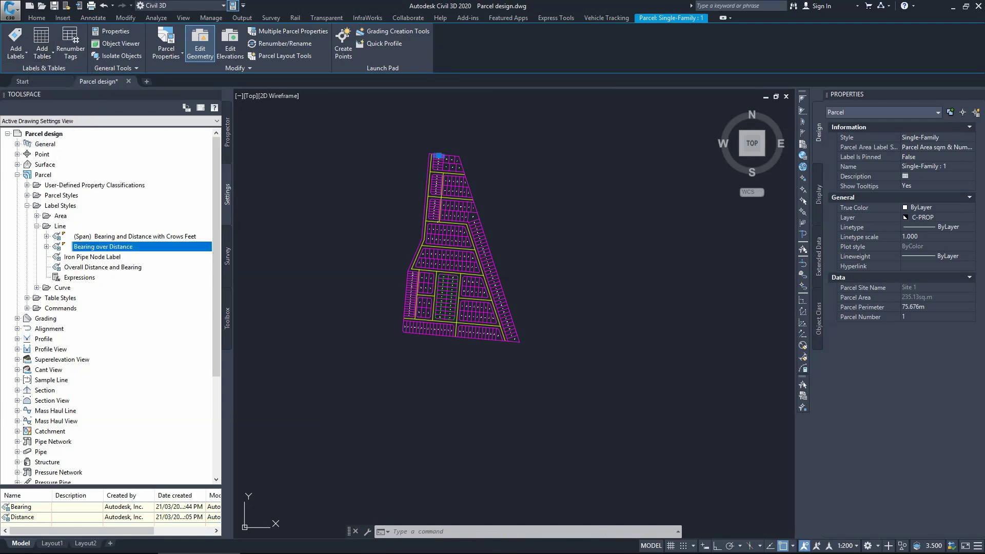
click(60, 134)
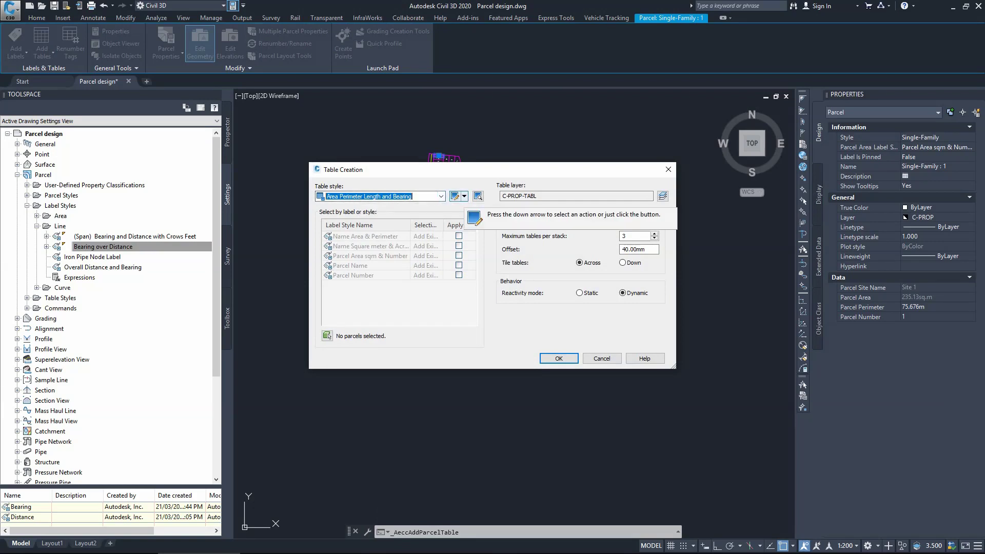
- Copy the Area Perimeter Length and Bearing table style and name the copy Parcel Number and Area
click(464, 196)
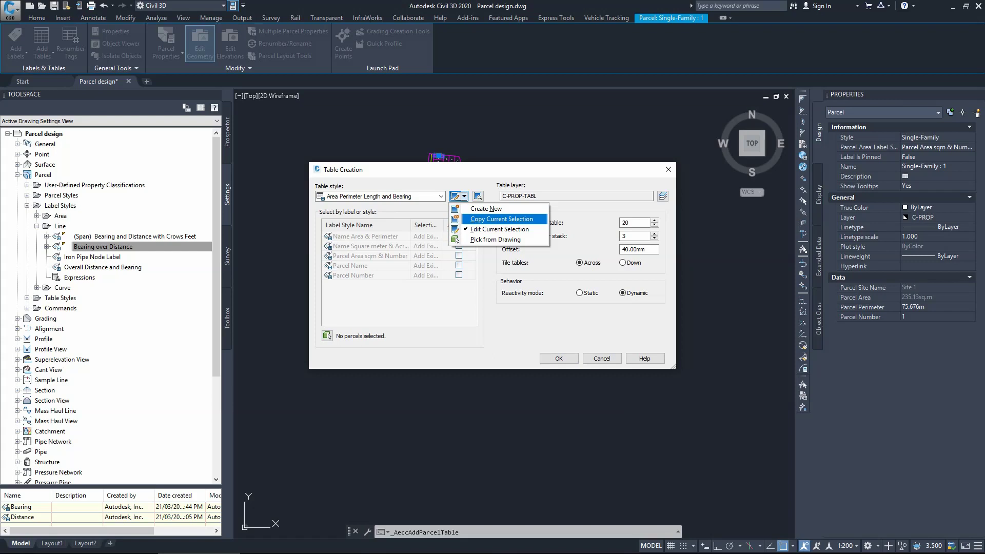
key(Return)
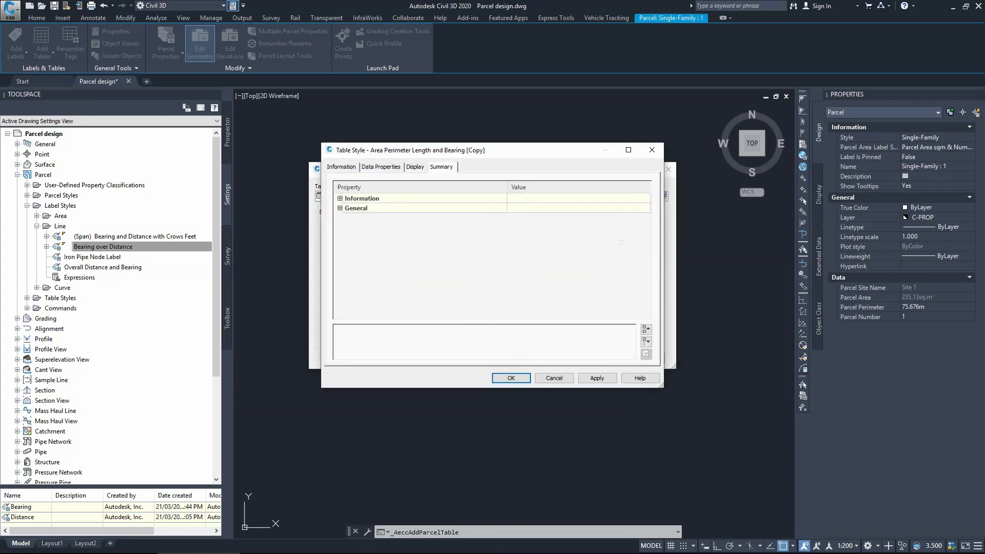
click(341, 166)
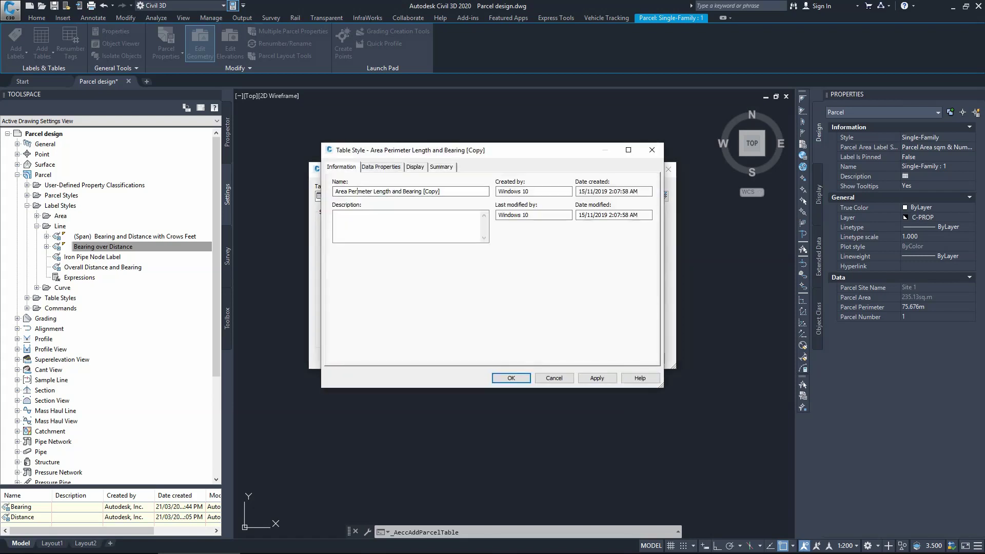
drag(349, 191, 440, 191)
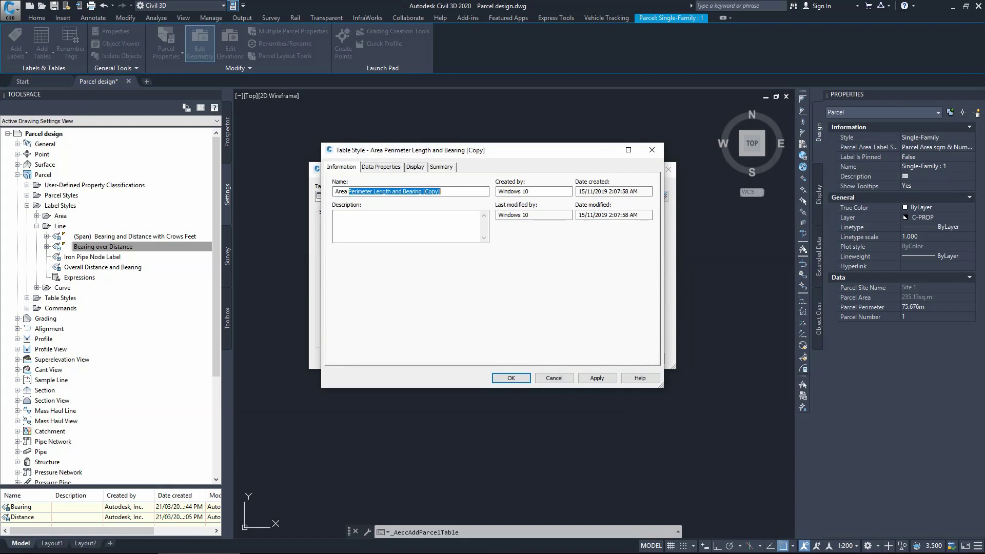
key(BackSpace)
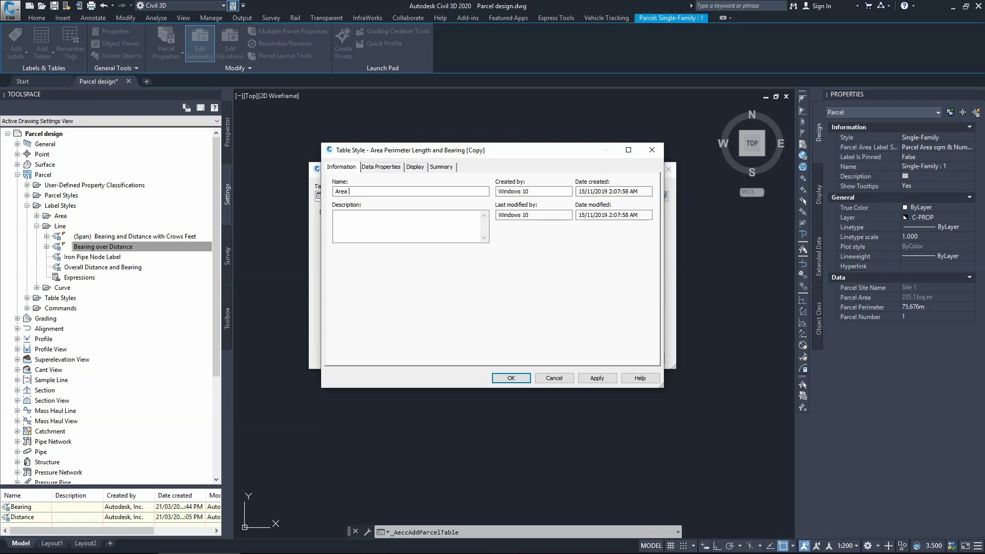
key(Home)
text(Parcel Number and)
- Remove the Perimeter, Segment Lengths and Segment Bearings columns from the new table style's structure
click(380, 166)
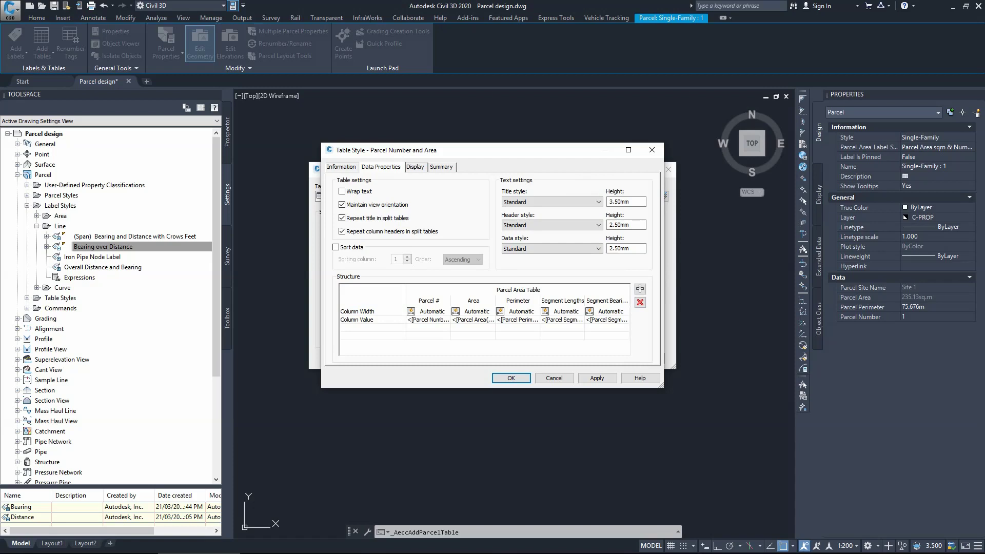
click(517, 312)
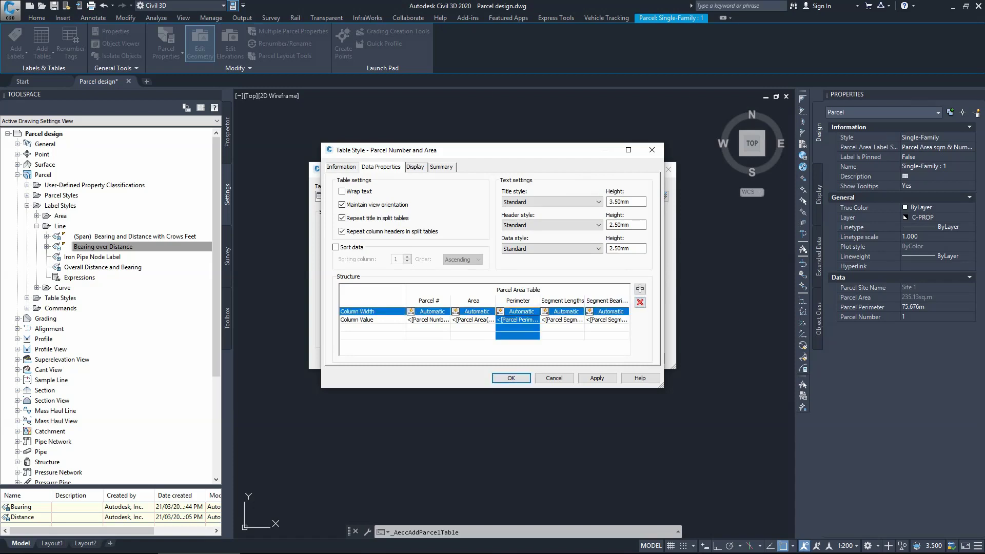
click(640, 302)
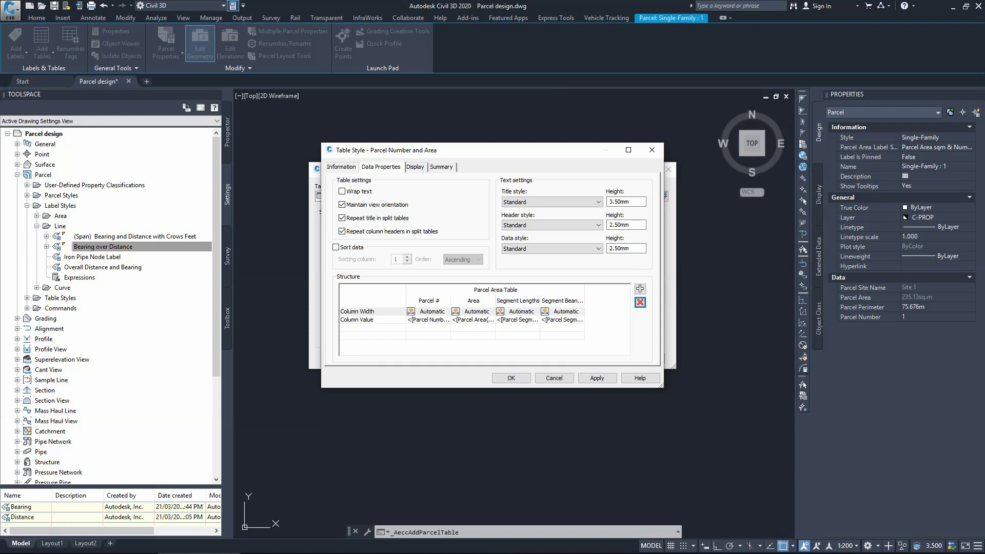
click(517, 311)
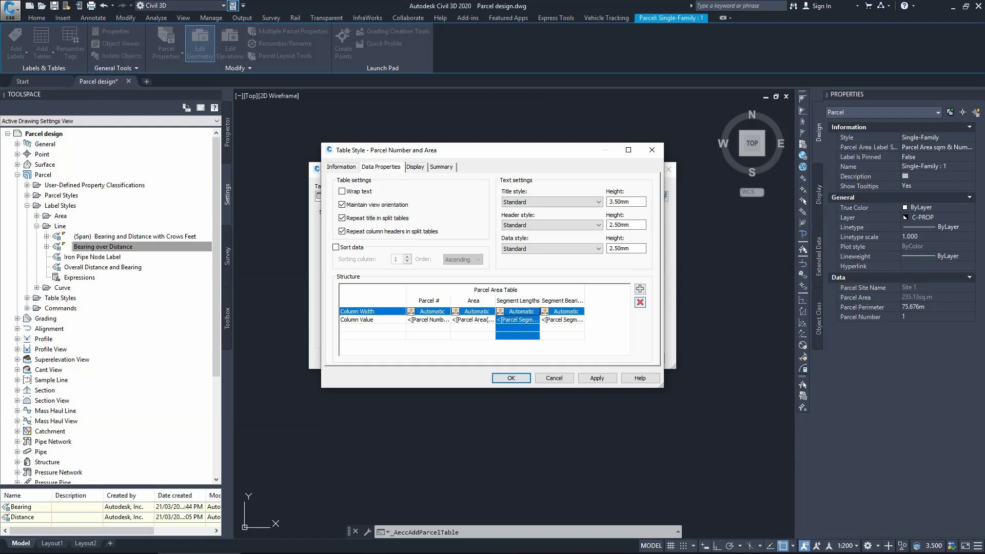
click(640, 302)
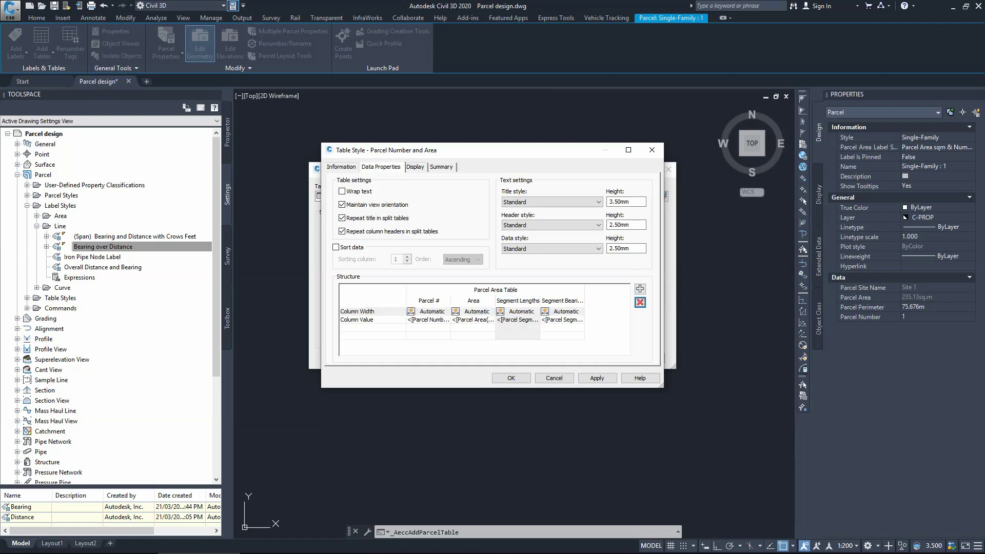
click(517, 312)
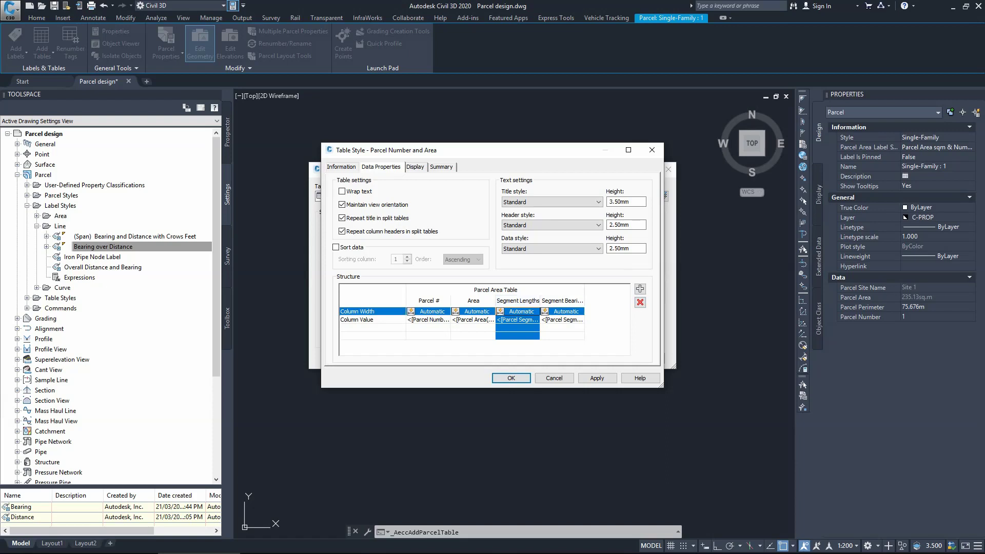
click(639, 303)
click(639, 302)
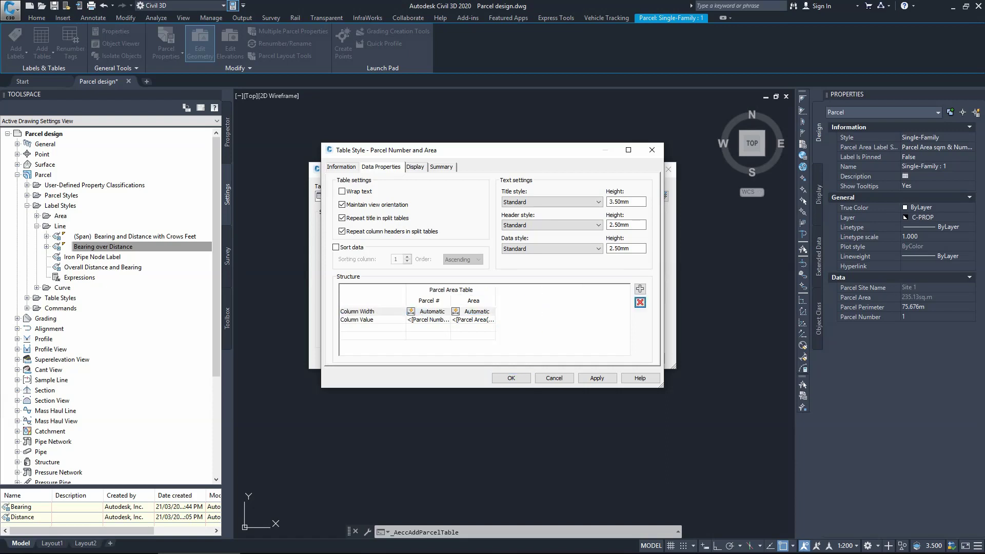
click(472, 300)
click(414, 166)
key(ctrl+shift+Tab)
click(441, 167)
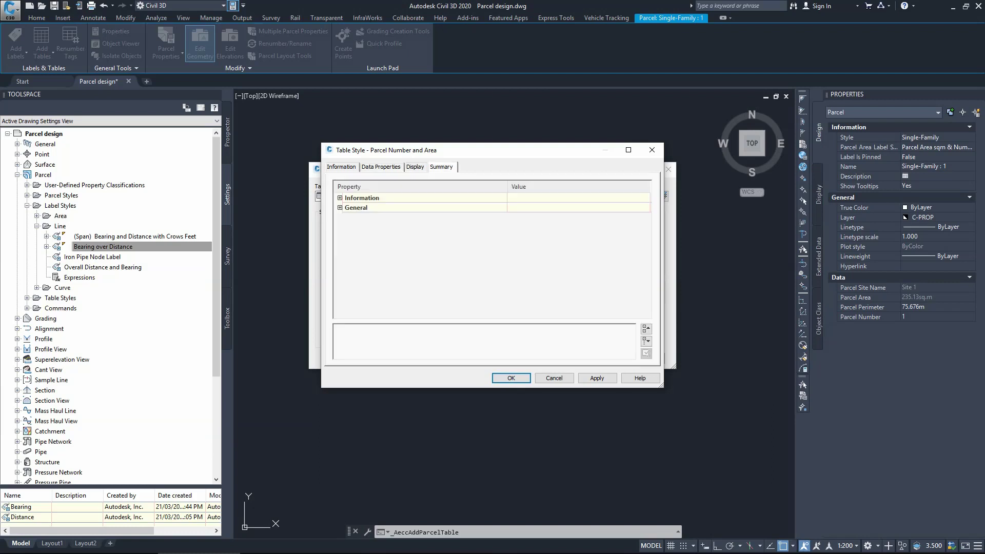
click(414, 167)
key(ctrl+shift+Tab)
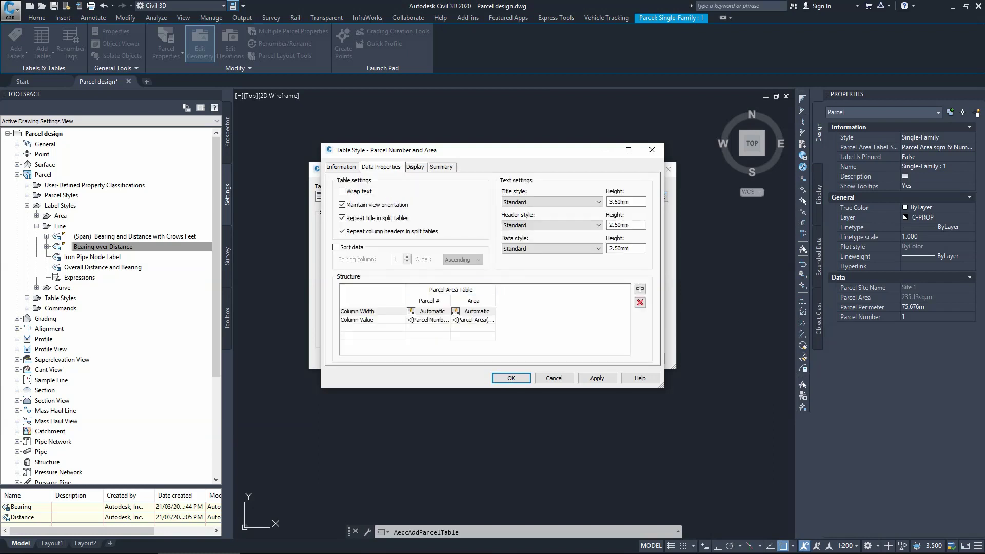
- Enable data sorting by column 1 in ascending order and save the Parcel Number and Area table style
click(335, 247)
key(Tab)
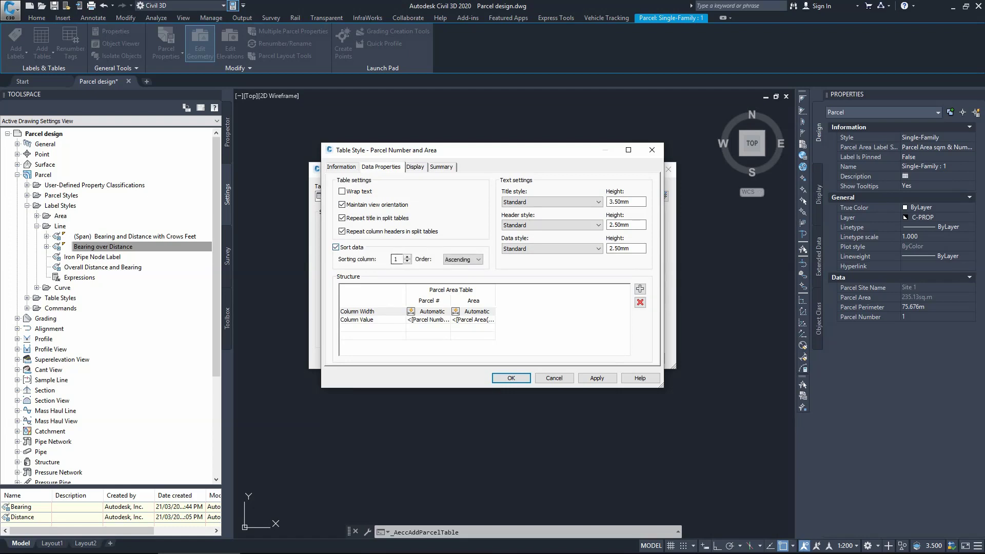
key(Tab)
key(shift+Tab)
key(Return)
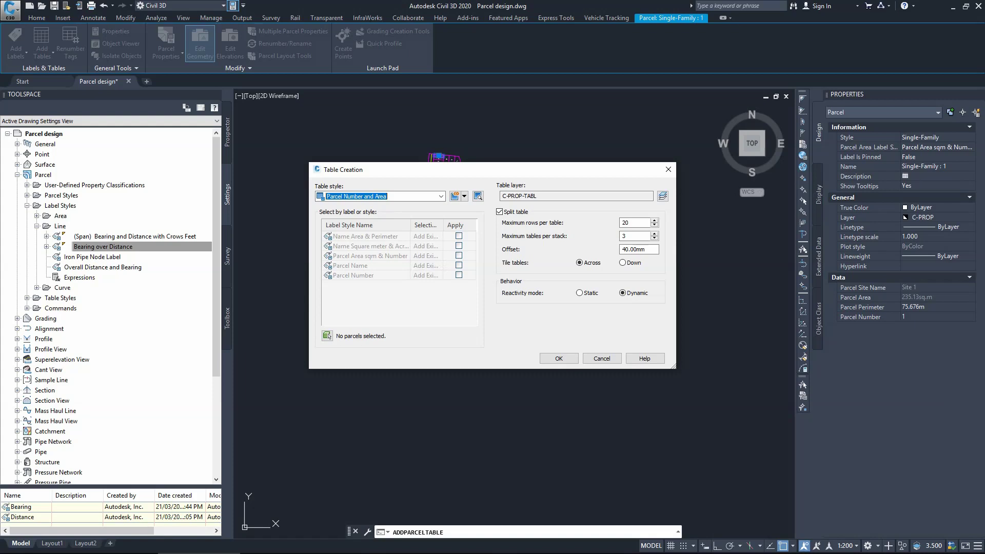
- Apply the Parcel Area sqm & Number label style with the Add Existing and New rule and place the parcel area tables east of the site
drag(390, 170, 581, 171)
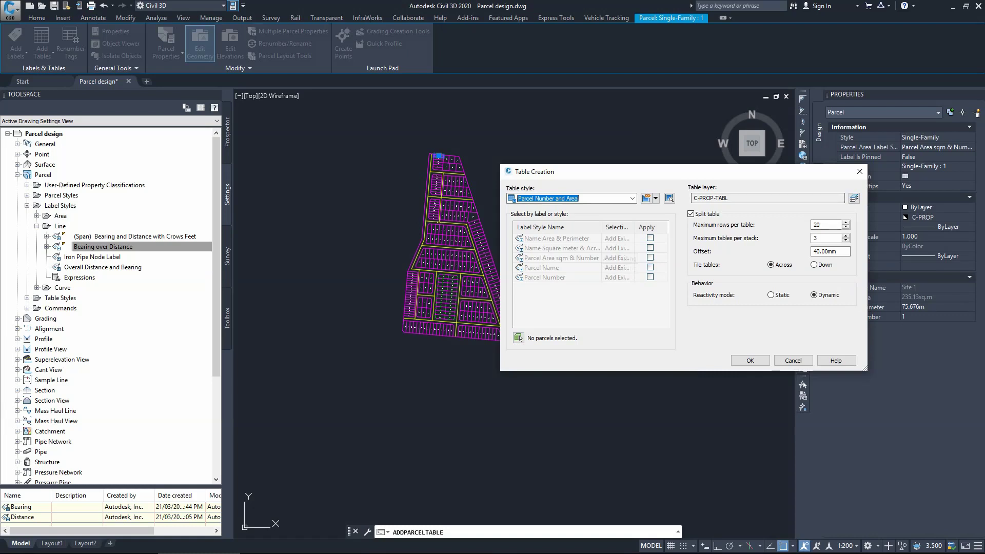
click(650, 257)
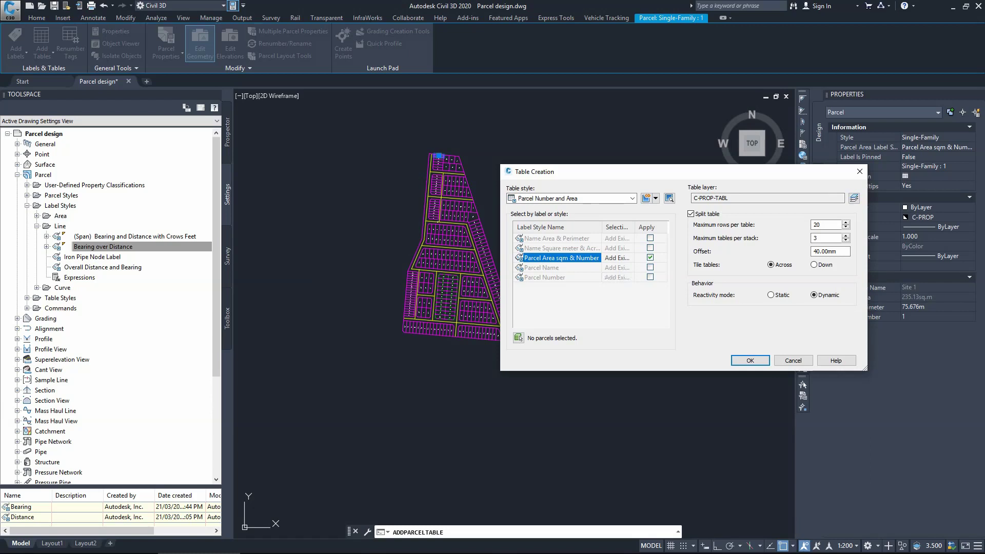
drag(615, 171, 676, 170)
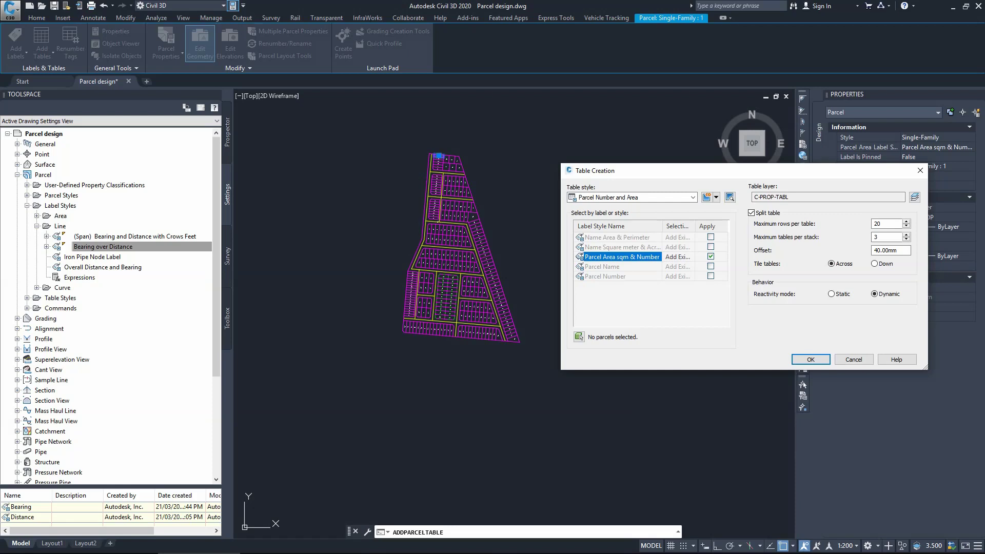
click(677, 257)
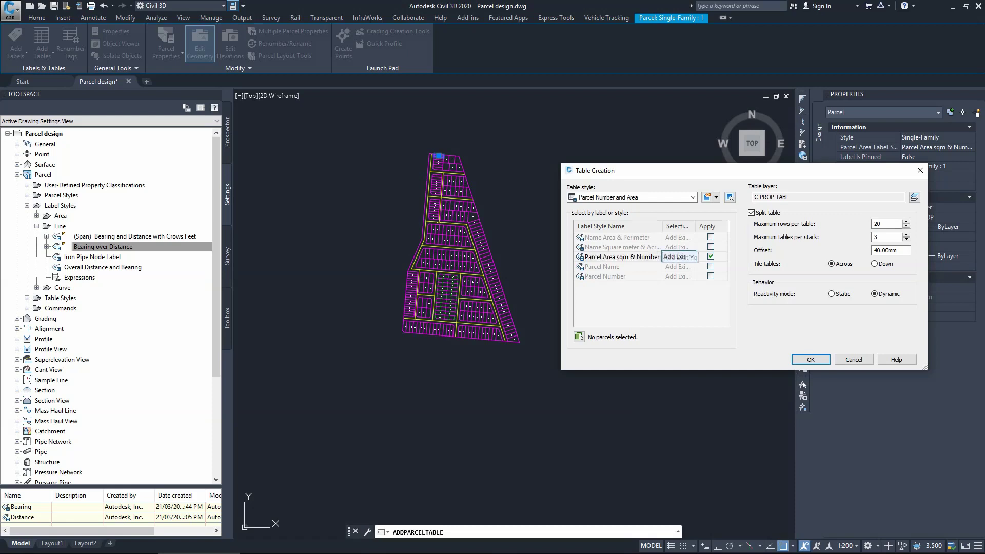
click(690, 257)
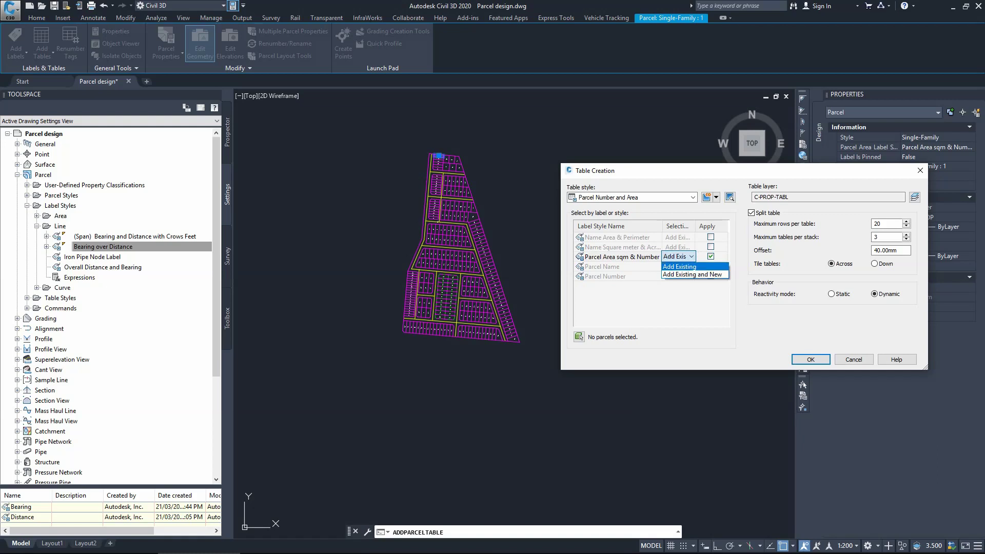
click(680, 275)
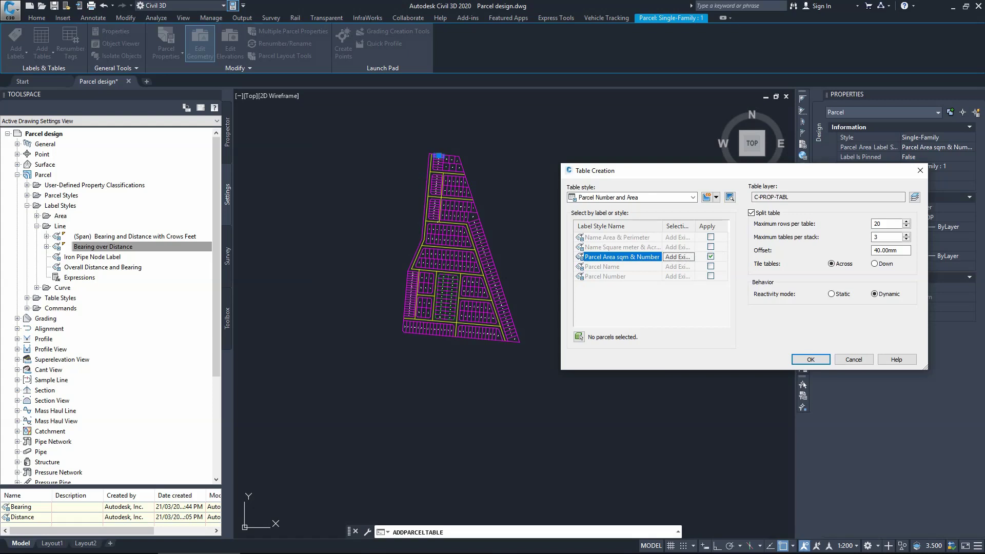
click(810, 359)
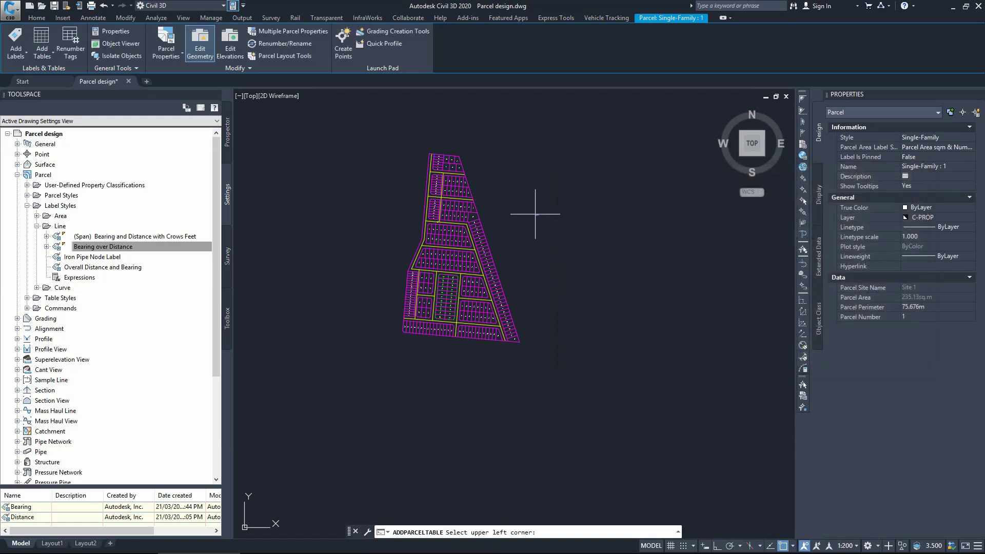
click(534, 213)
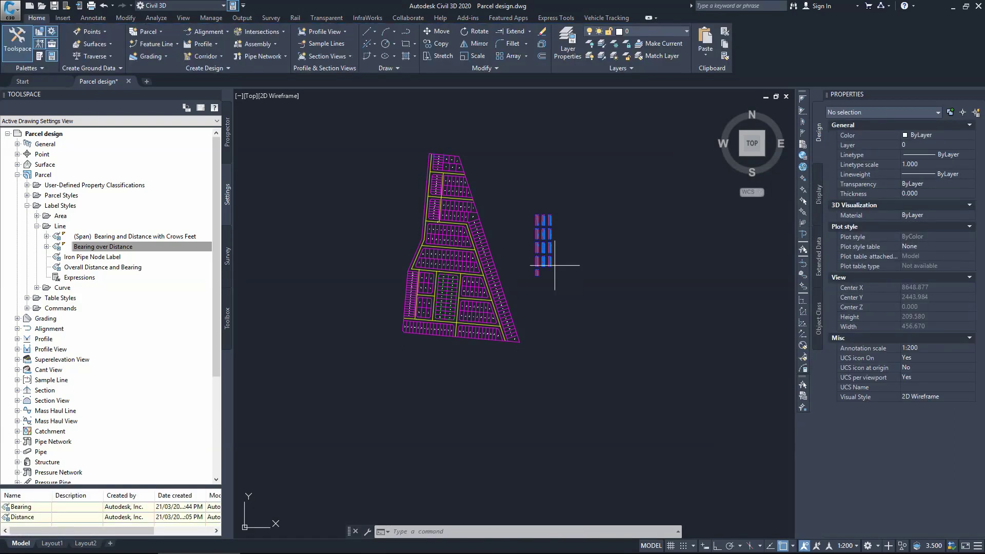
- Examine the parcel area tables from the first row to the last, checking the parcel number order and the listed areas
scroll(552, 210, up, 6)
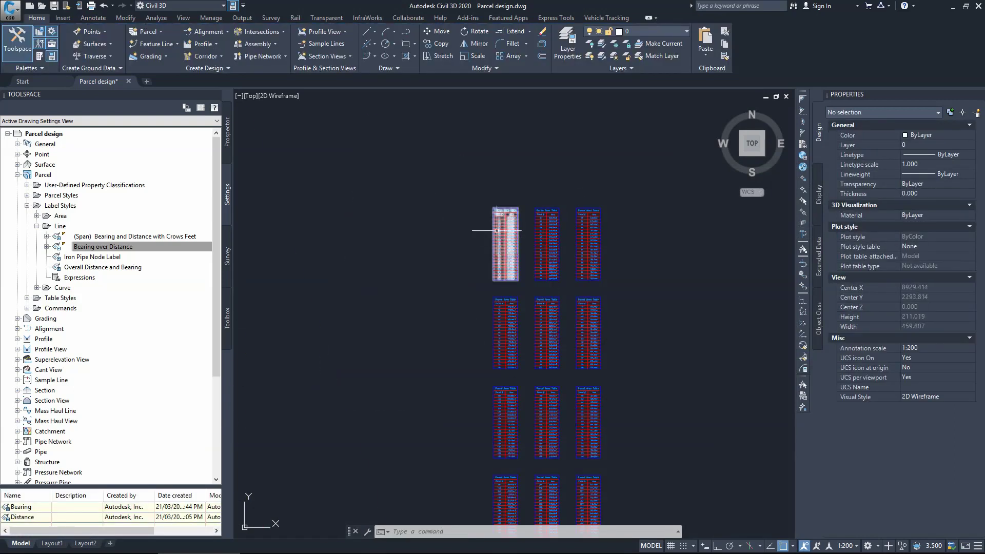
scroll(497, 237, up, 3)
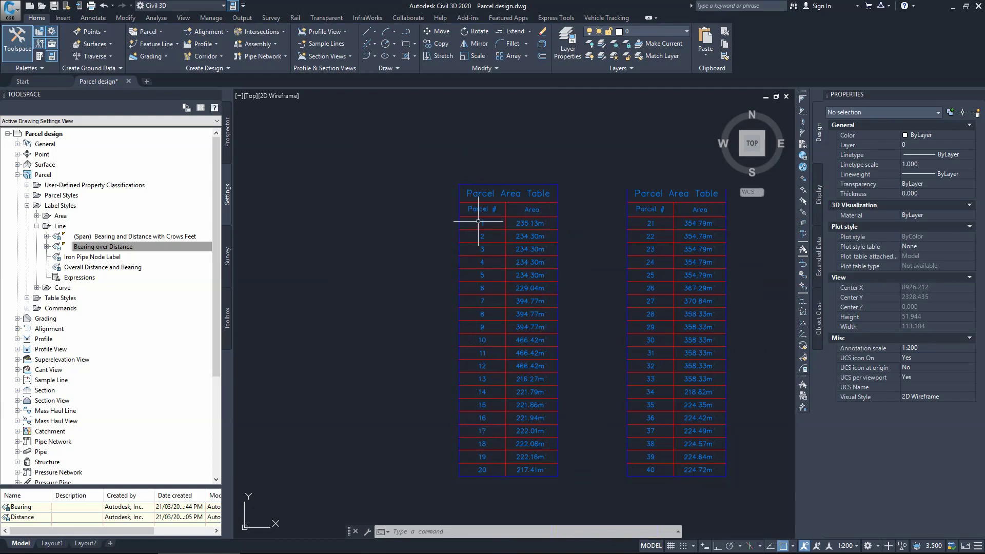
scroll(478, 221, down, 10)
scroll(479, 368, up, 10)
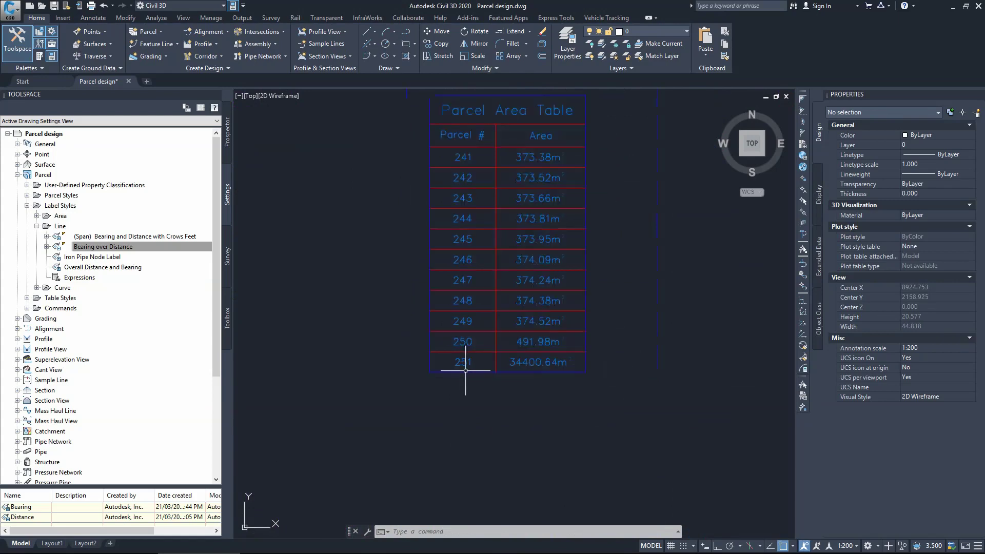
scroll(459, 390, down, 8)
scroll(441, 236, up, 6)
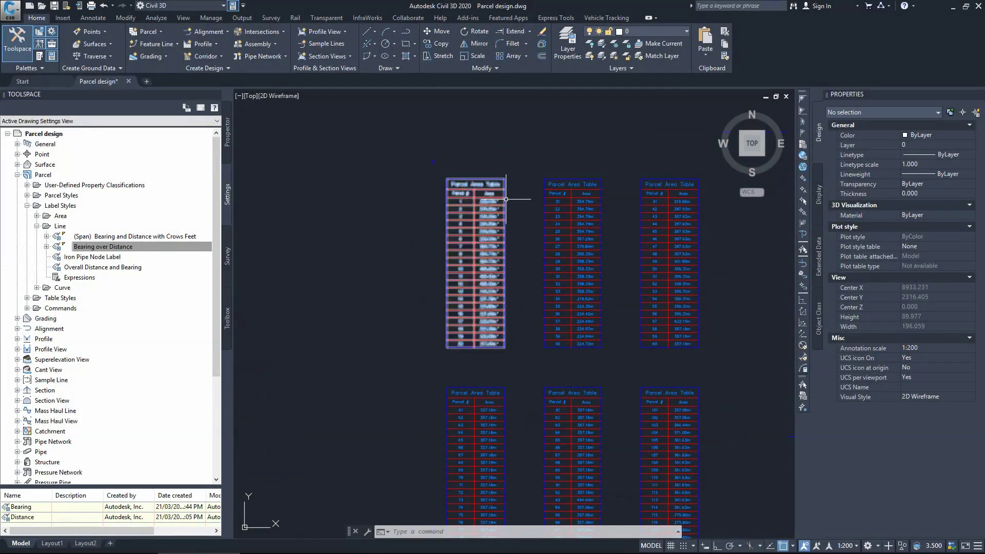
scroll(512, 202, up, 2)
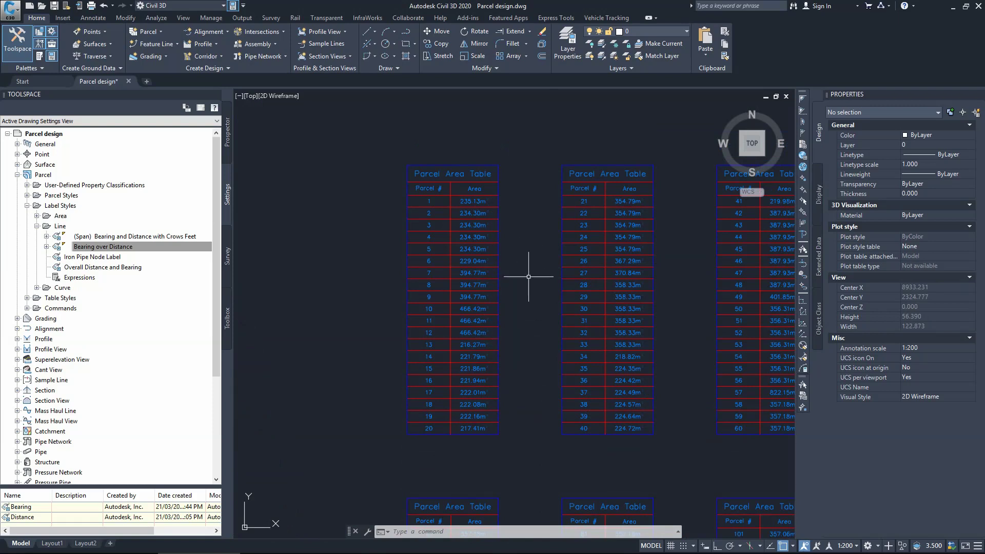
scroll(534, 202, down, 8)
scroll(526, 435, up, 10)
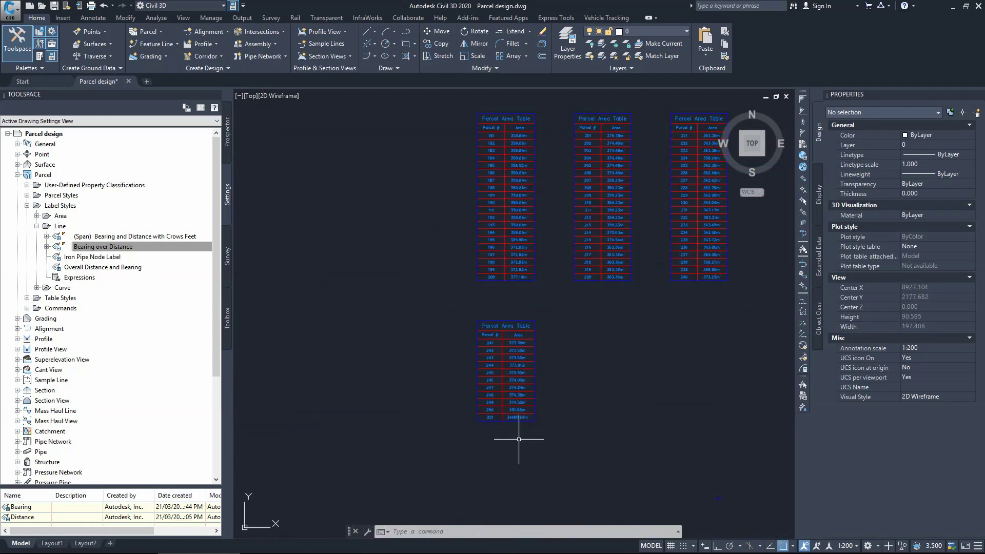
scroll(483, 404, up, 2)
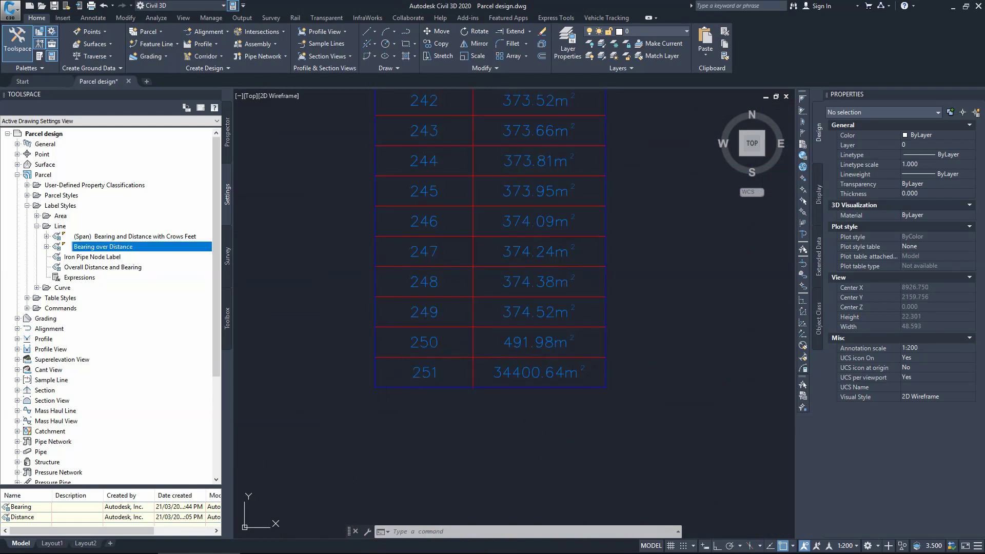
- Find Single-Family : 251 in the site's parcel list and preview its outline to identify the table's last entry
click(227, 133)
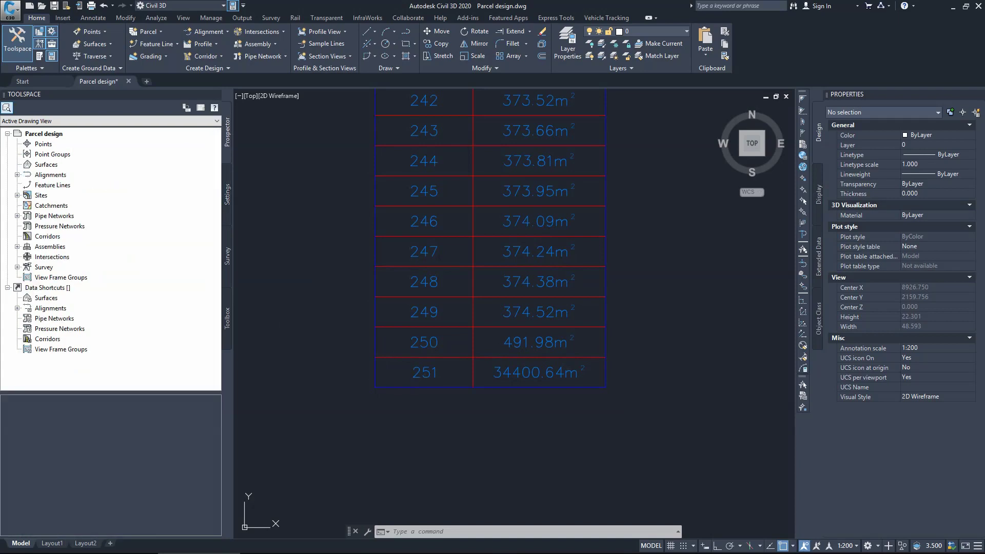
click(17, 194)
click(26, 205)
click(36, 246)
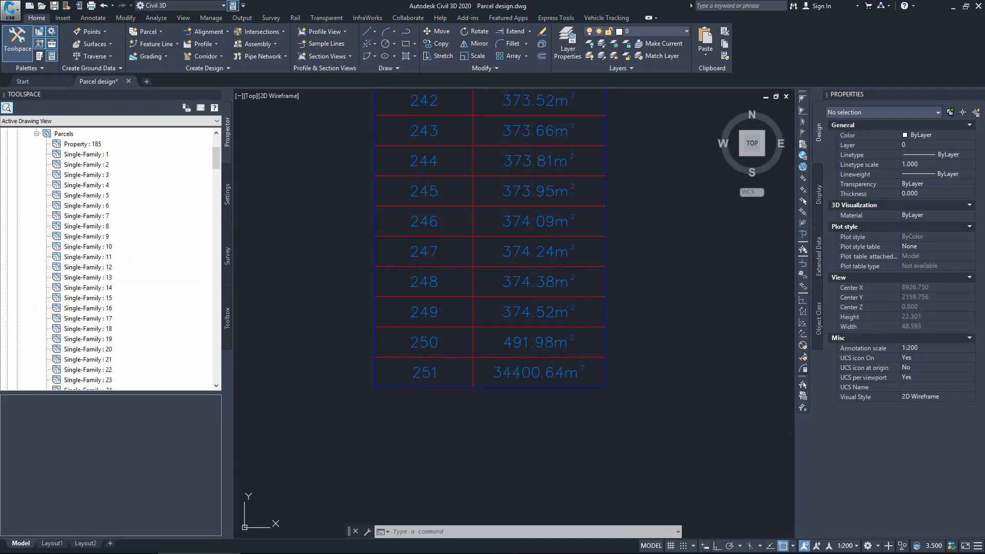
scroll(94, 336, down, 20)
scroll(94, 336, up, 3)
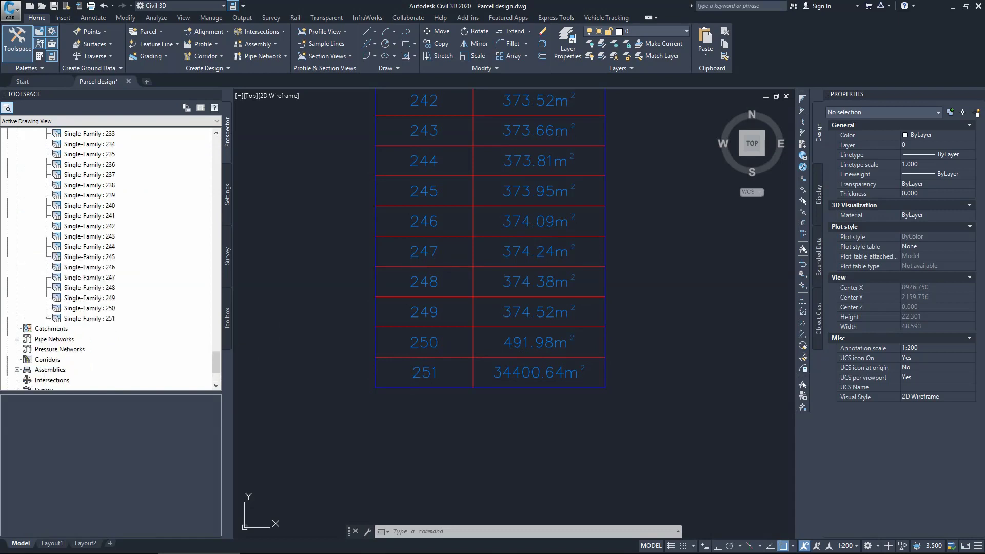
click(89, 318)
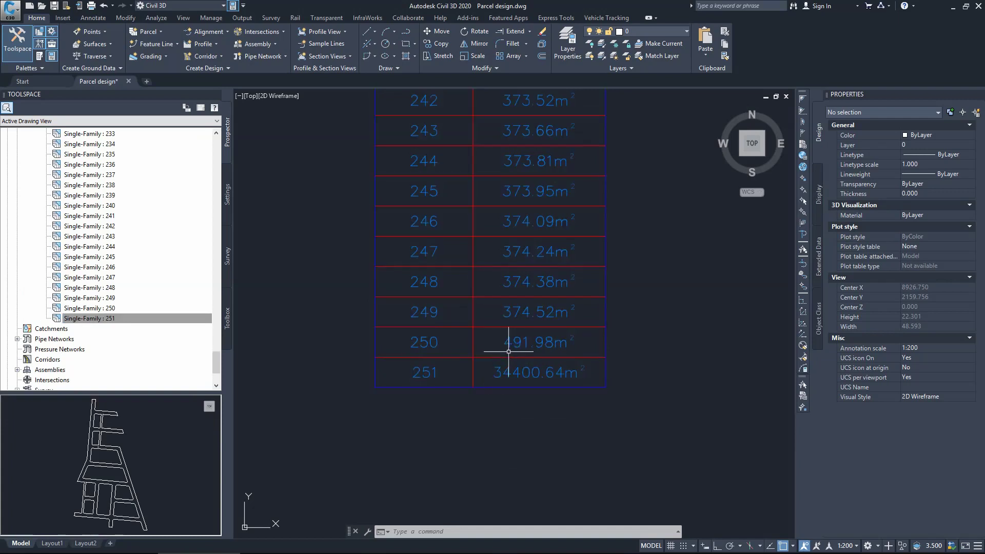
scroll(475, 372, down, 4)
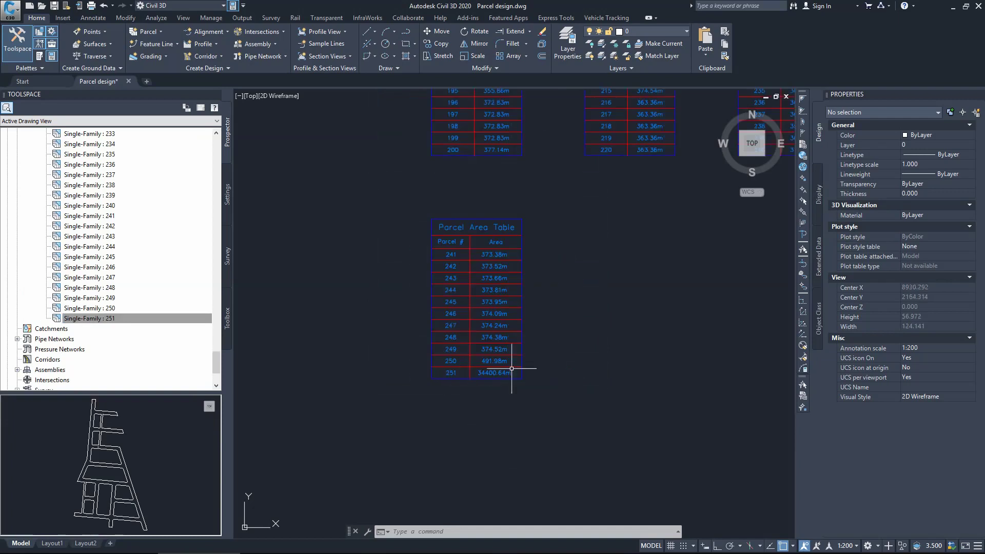
scroll(486, 287, down, 10)
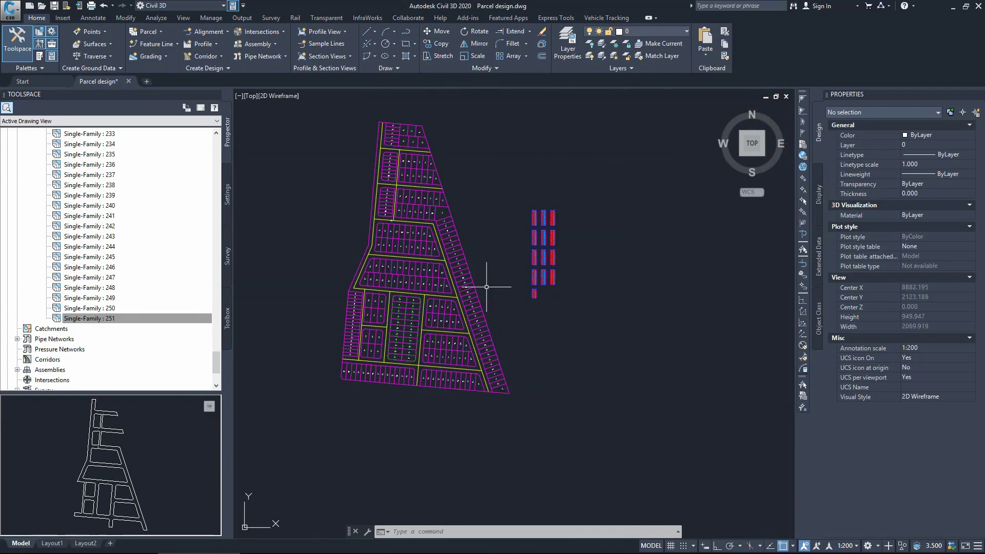
key(Escape)
key(Escape)
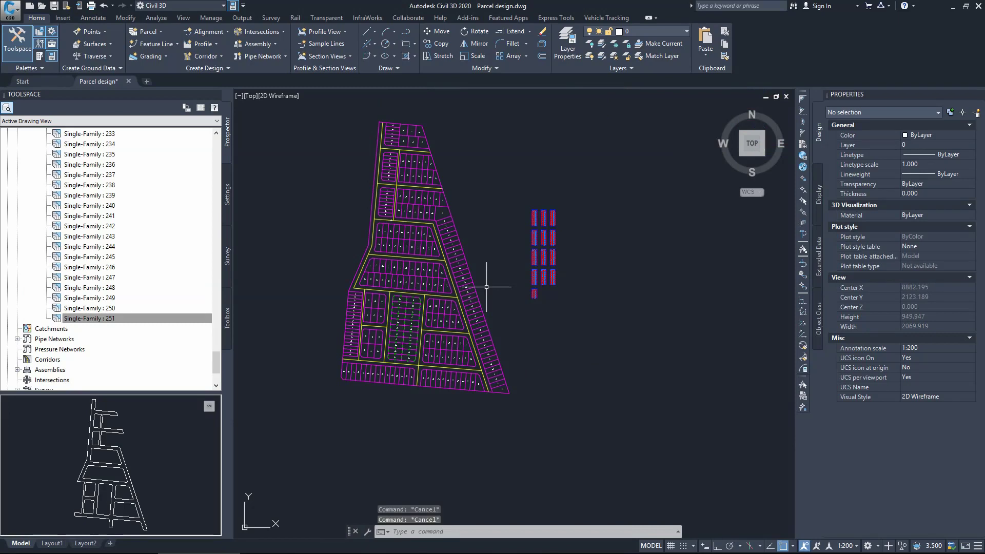